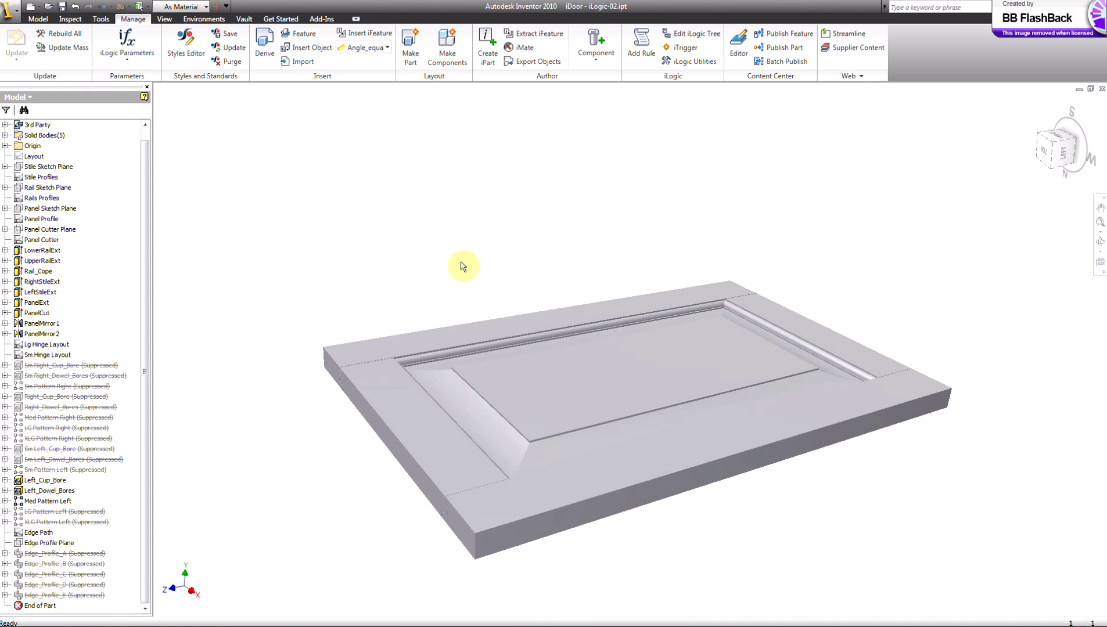
- Open the iLogic Parameter Editor from the Manage tab to list the door's parameters
click(126, 41)
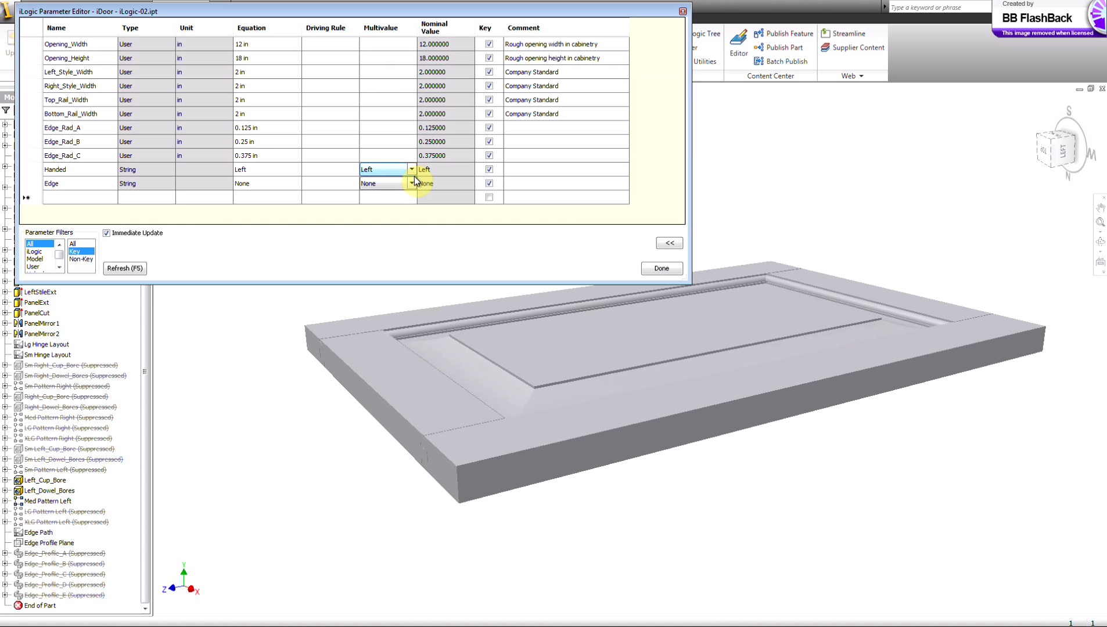
- Cycle the Edge parameter through Profiles A, B, C and D, ending on Profile E
click(413, 183)
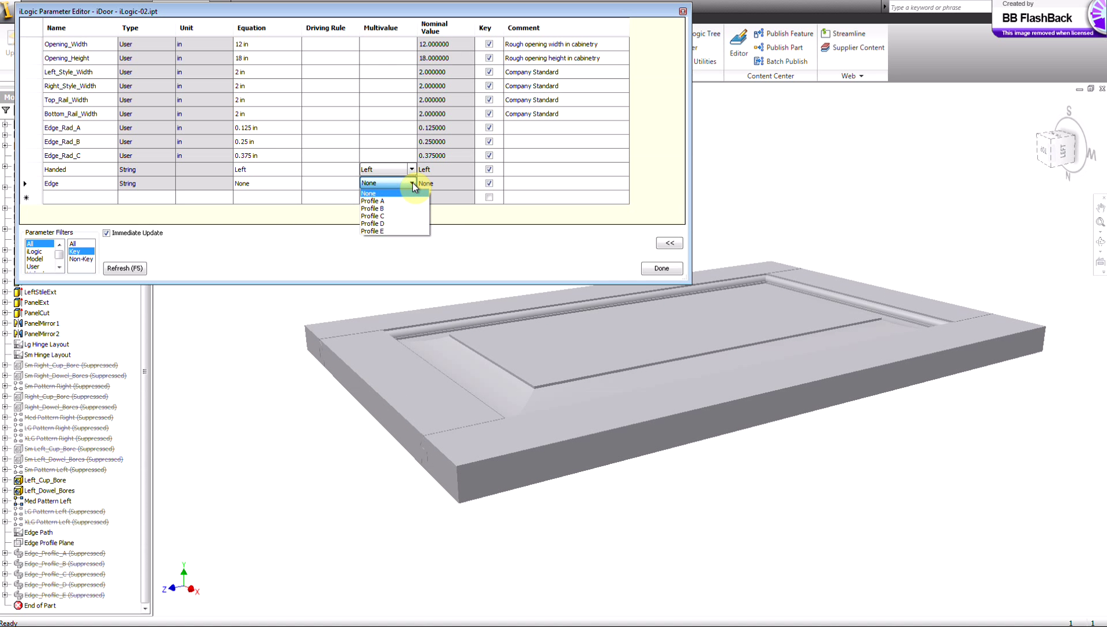
click(384, 201)
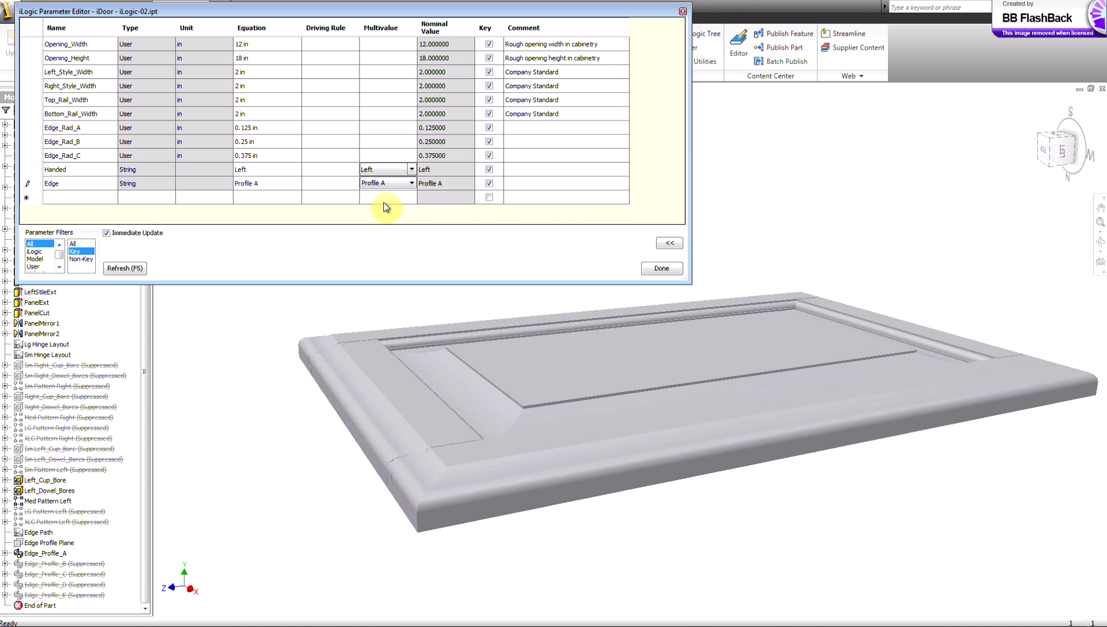
click(412, 183)
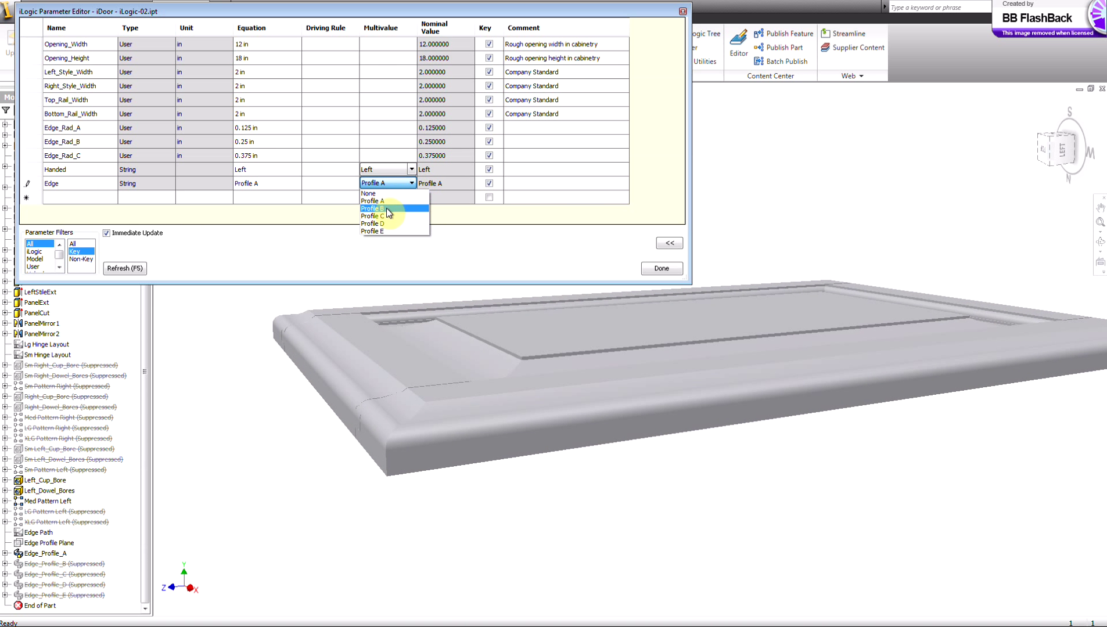
click(388, 208)
click(412, 183)
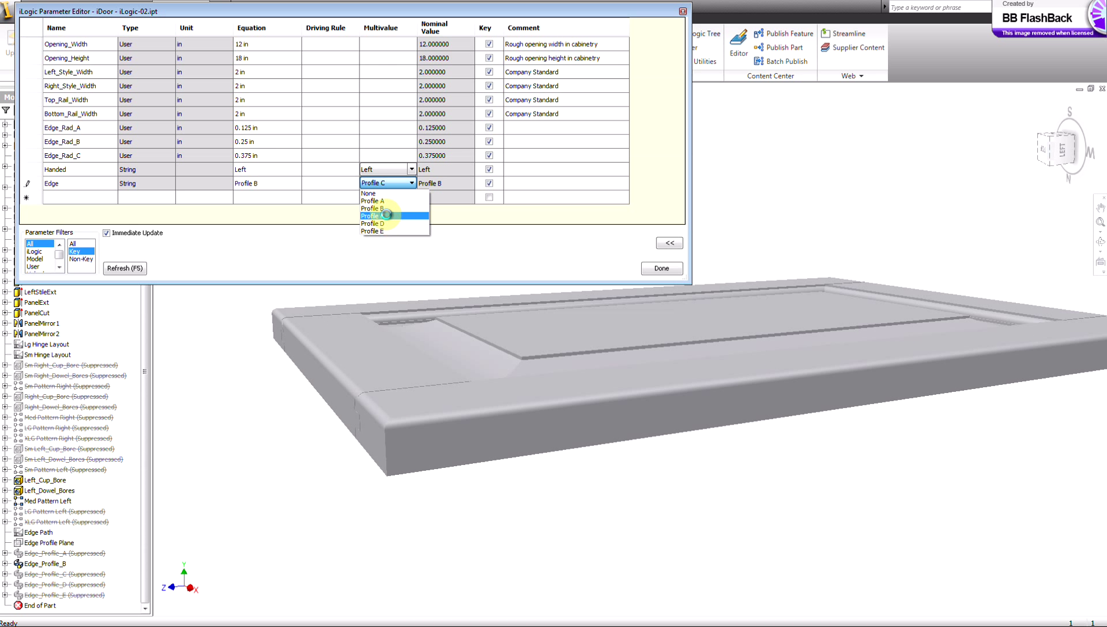
click(387, 216)
click(412, 184)
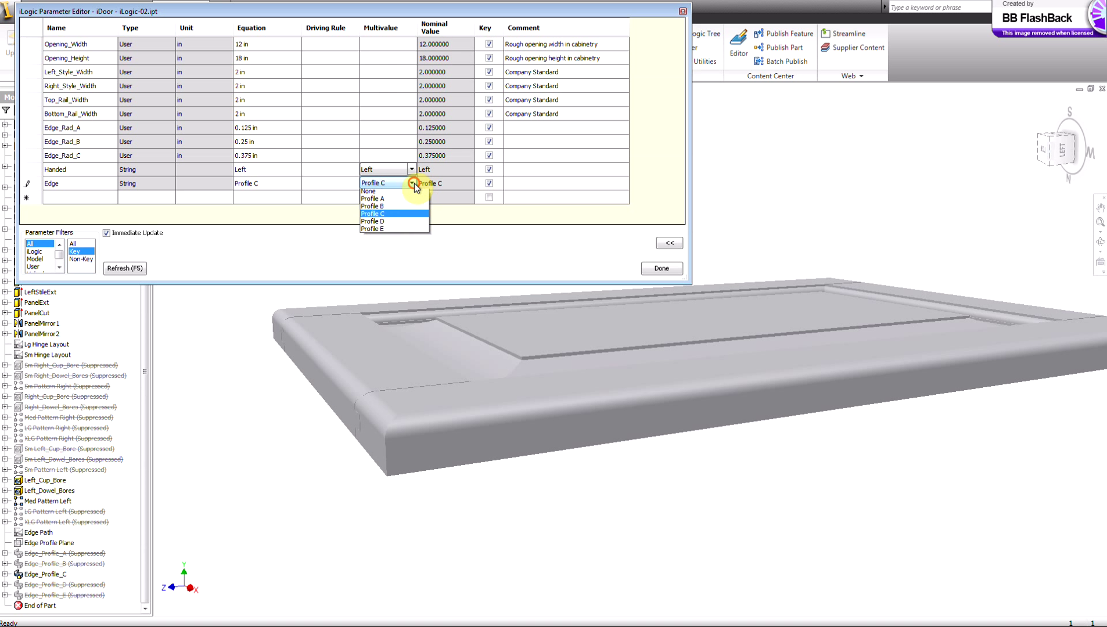
click(392, 223)
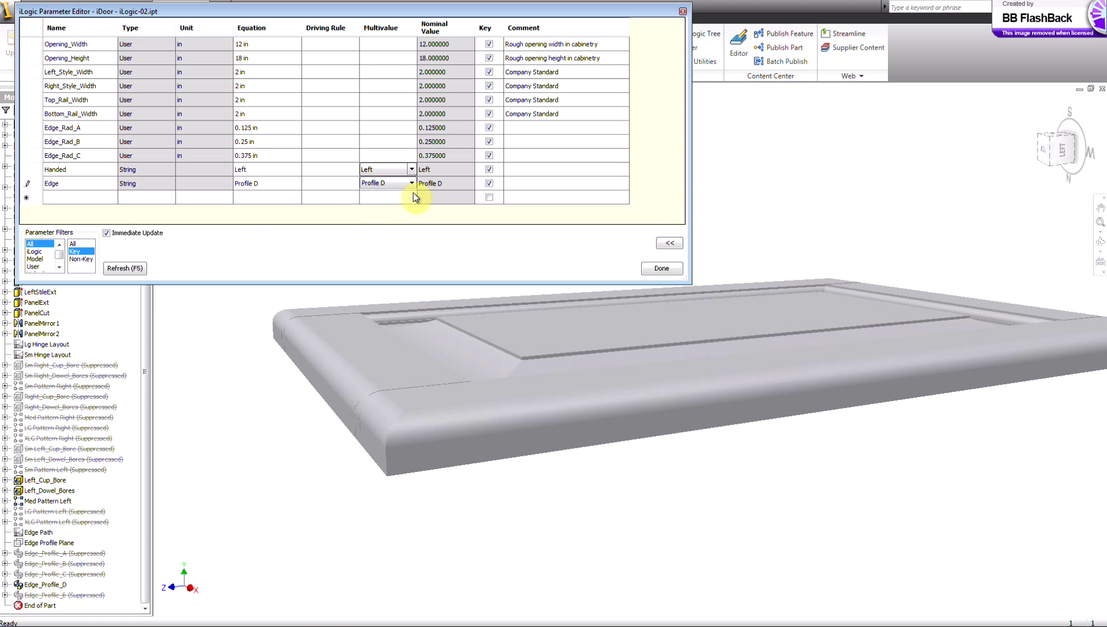
click(412, 184)
click(387, 231)
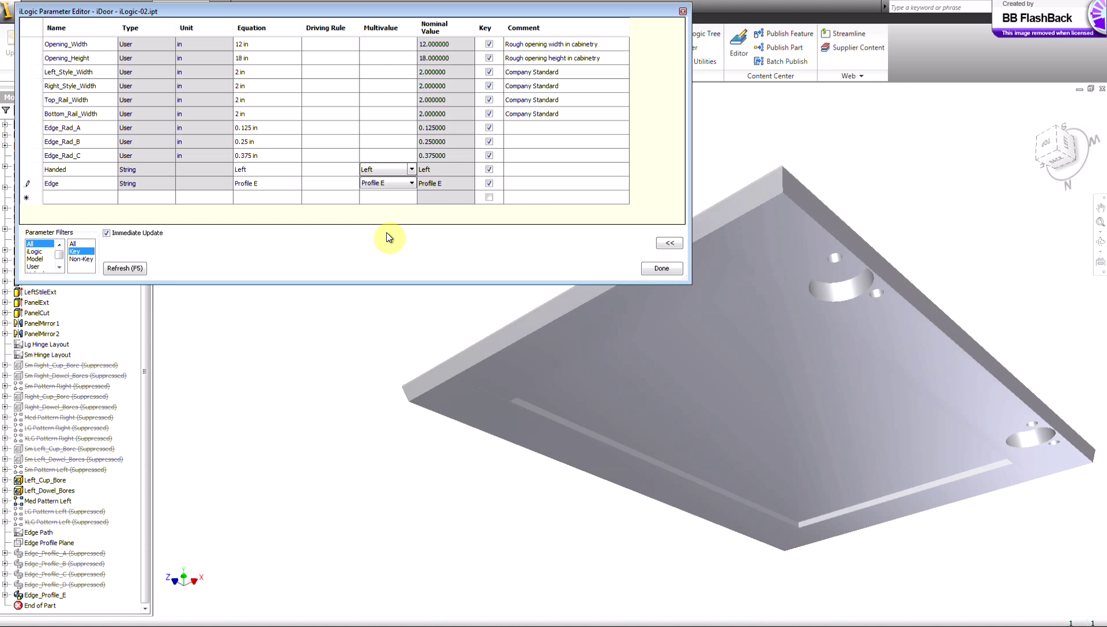
- Switch hinge handing from Left to None, then to Right
click(413, 170)
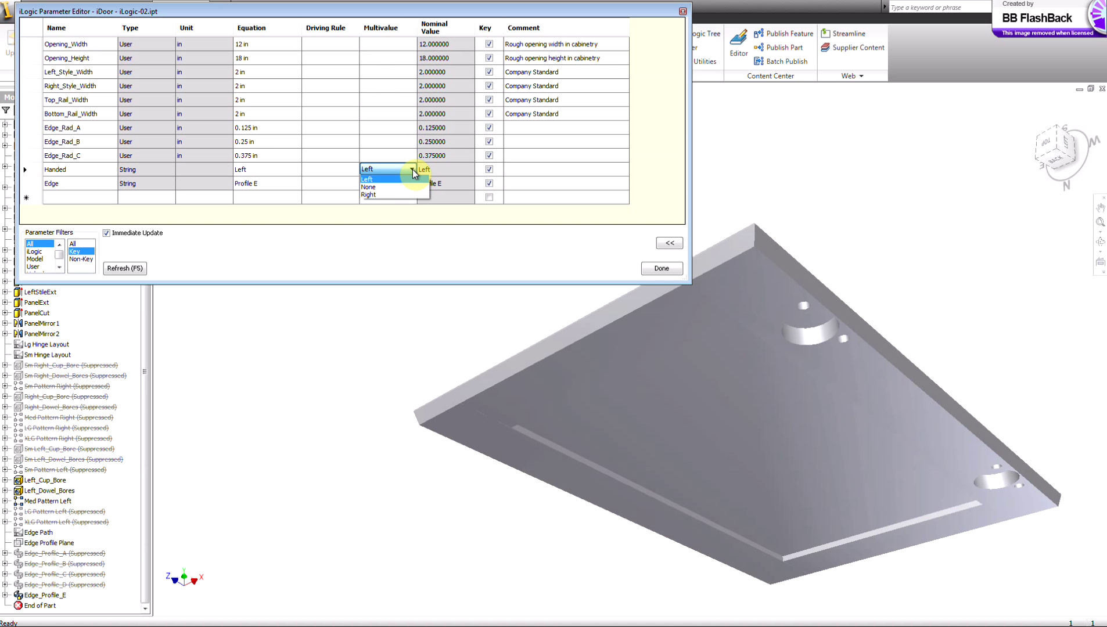
click(386, 187)
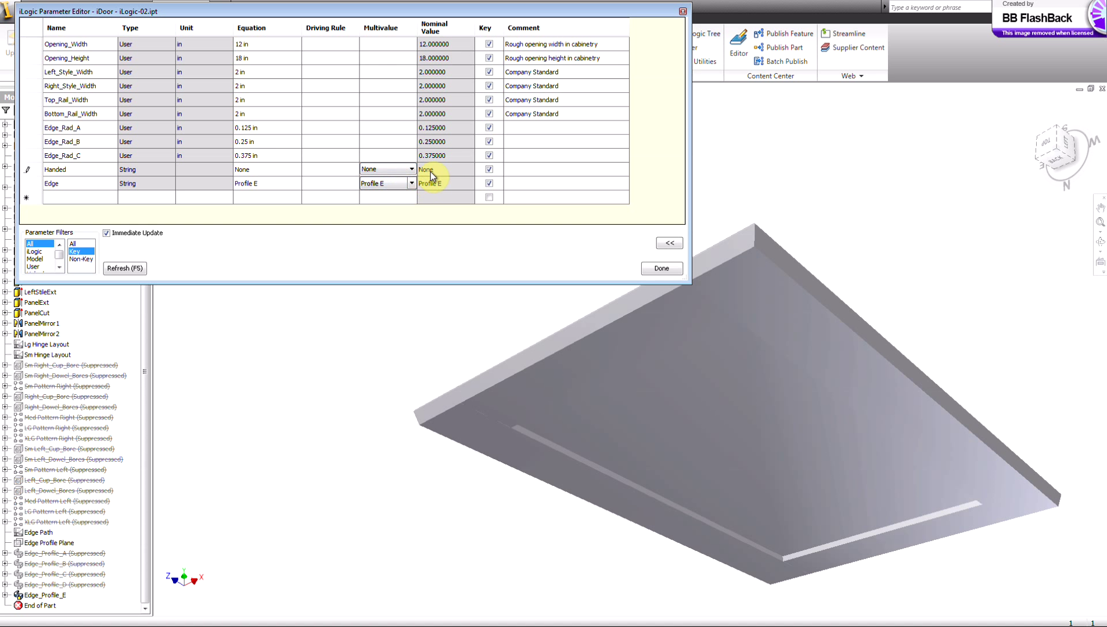
click(413, 170)
click(387, 194)
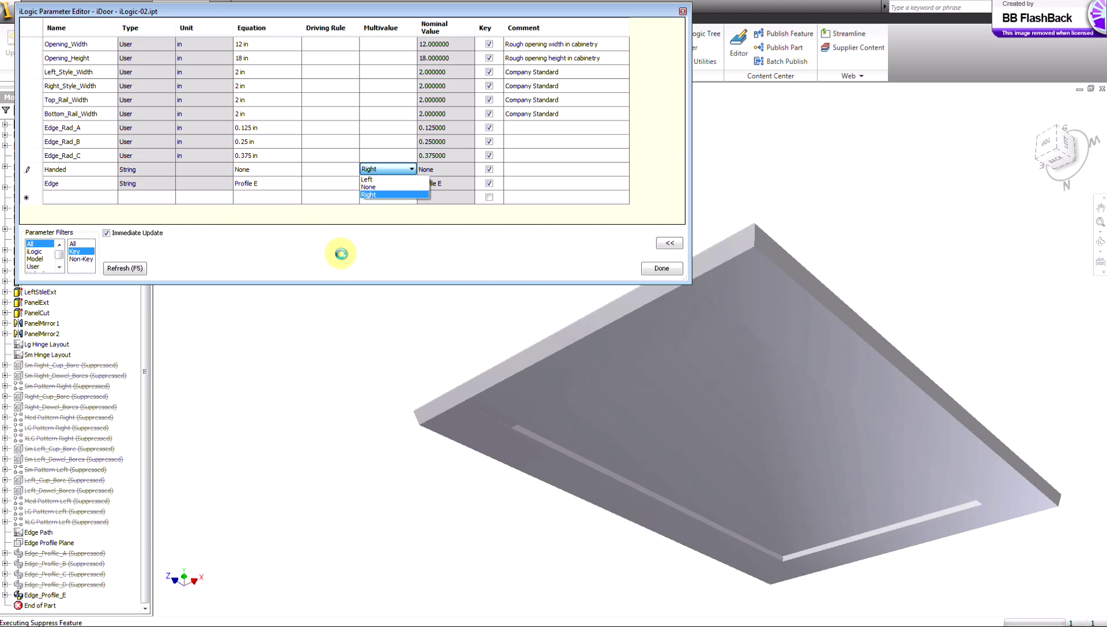
click(341, 254)
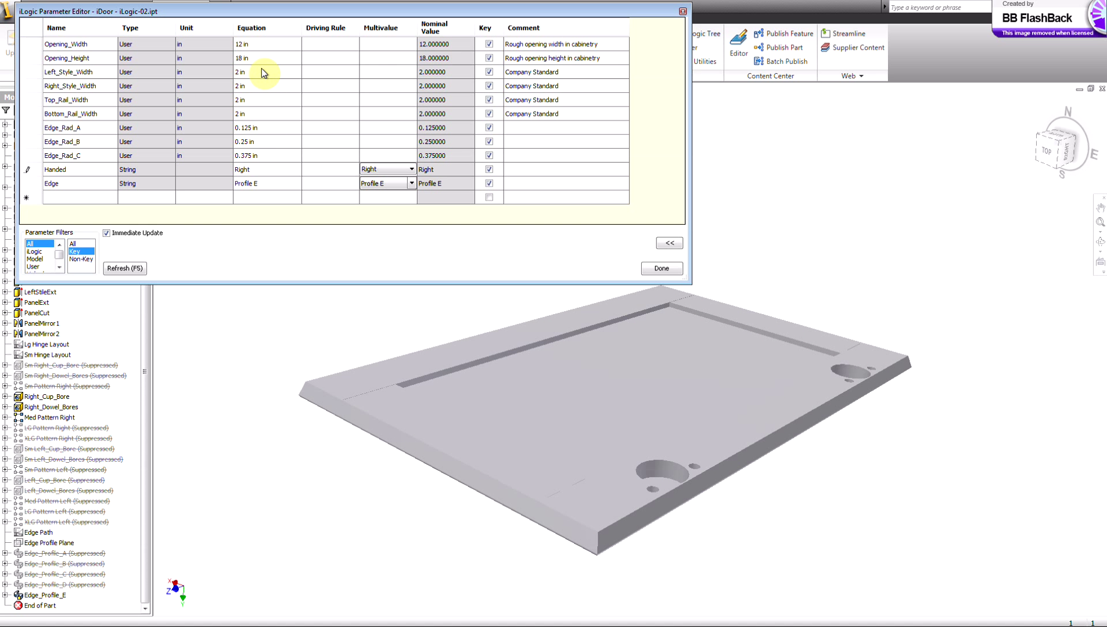
- Enter 4 for the opening size and rebuild; both openings clamp to 6.9375 in
click(250, 45)
click(248, 59)
text(4)
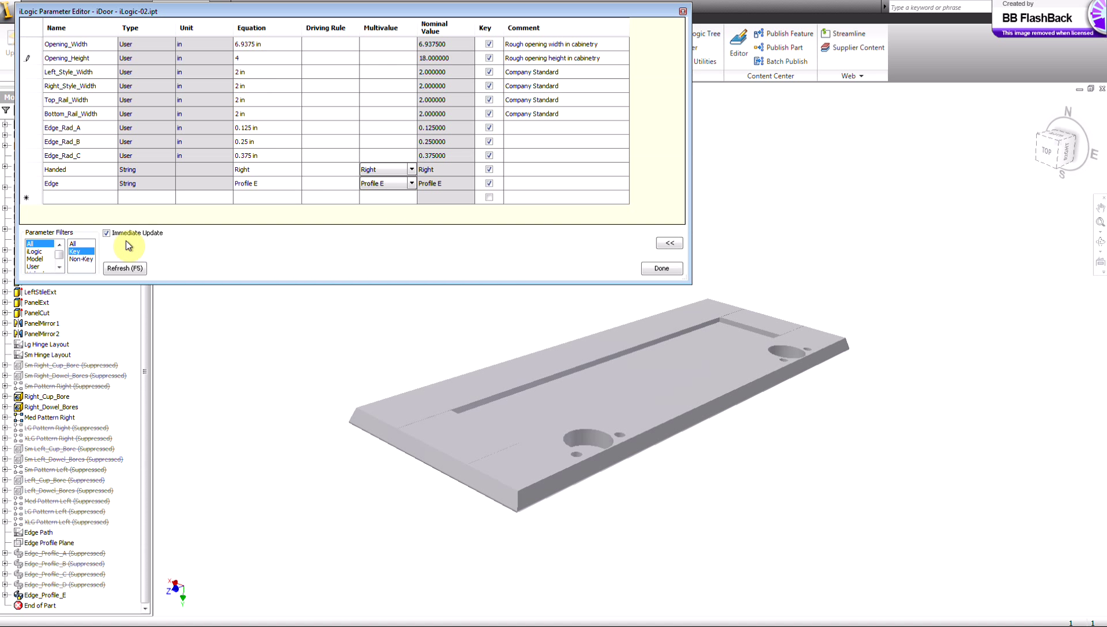
click(129, 270)
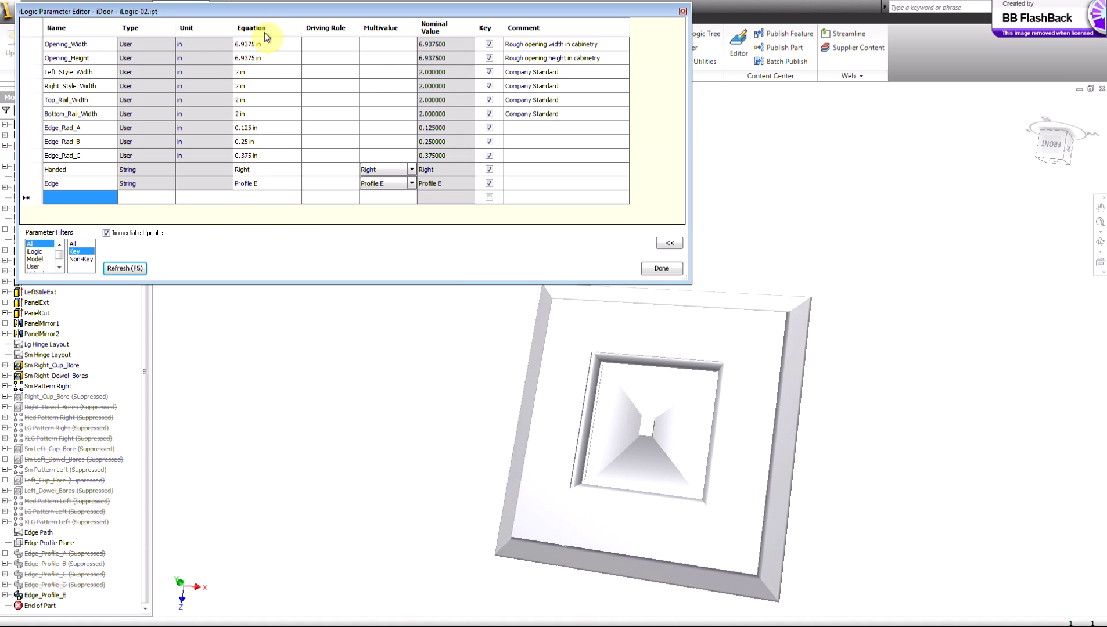
double_click(260, 44)
drag(260, 44, 271, 47)
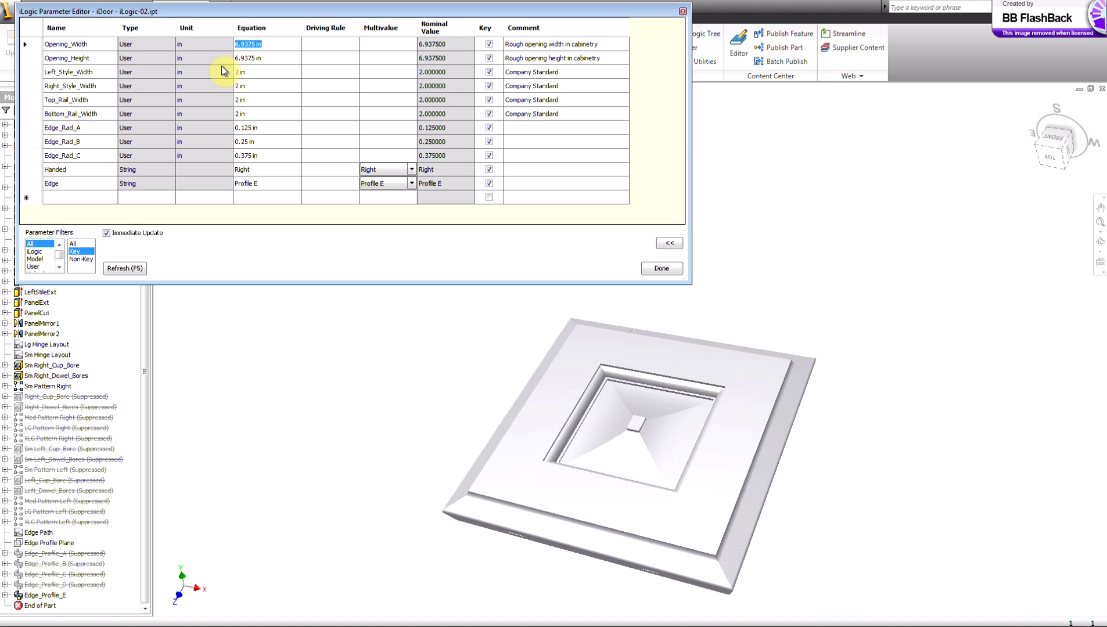
- Set Opening_Width to 18 in and Opening_Height to 12 in, and rebuild the door
text(18)
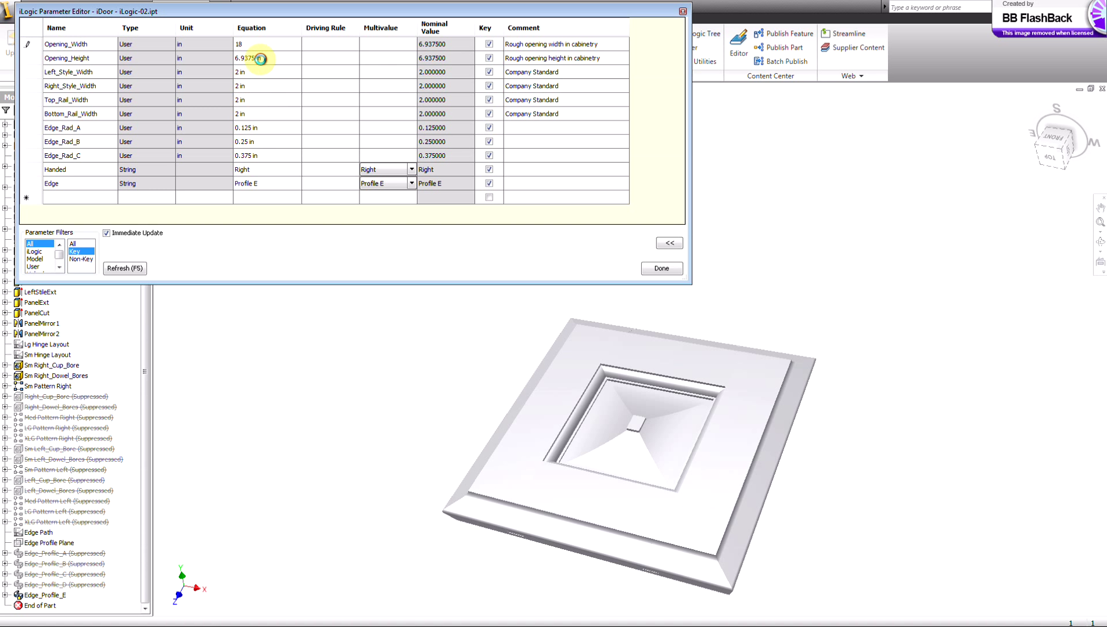
click(261, 59)
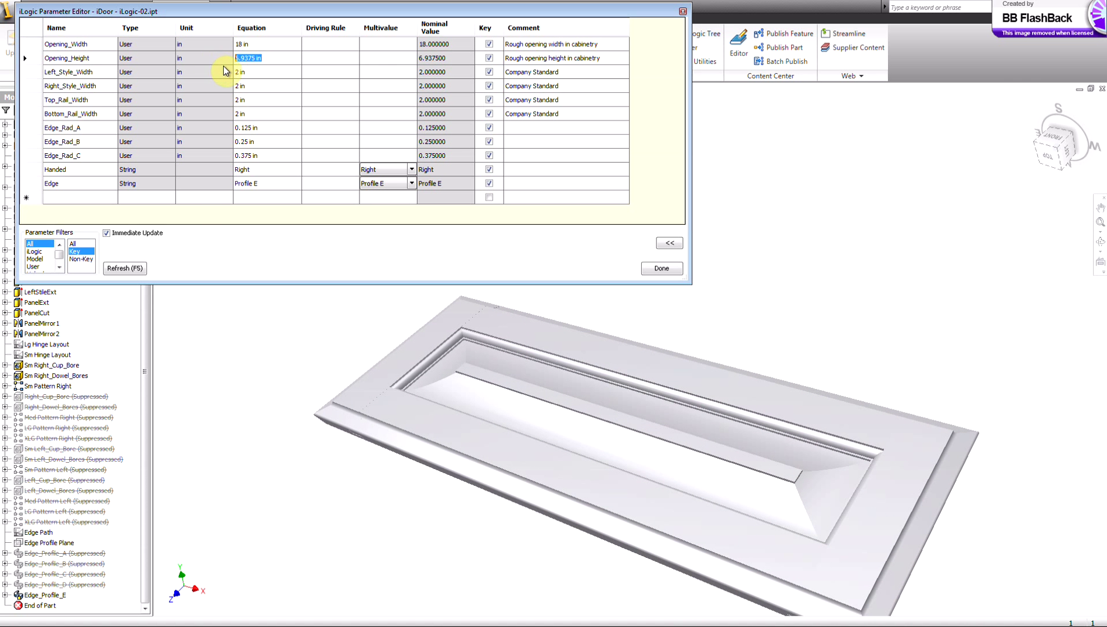
text(12)
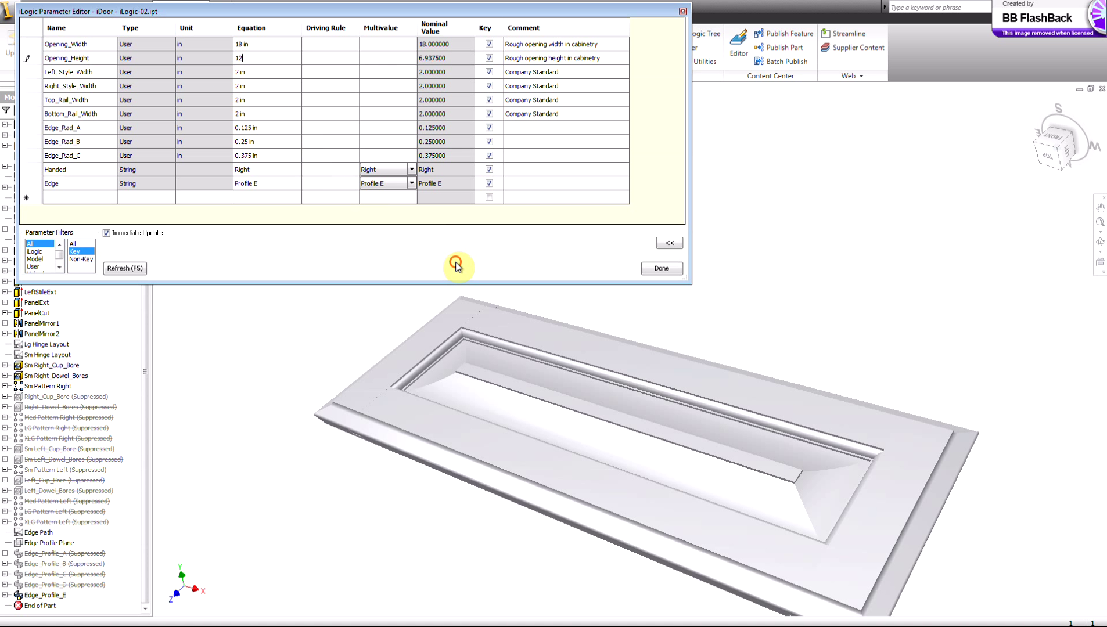
click(456, 266)
click(124, 269)
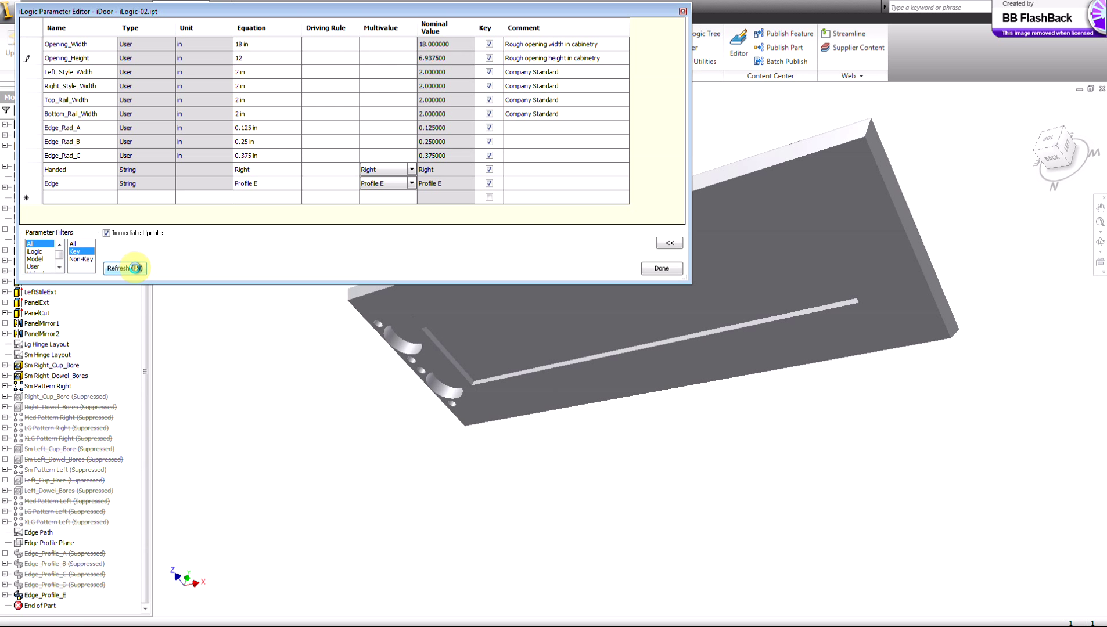
click(136, 269)
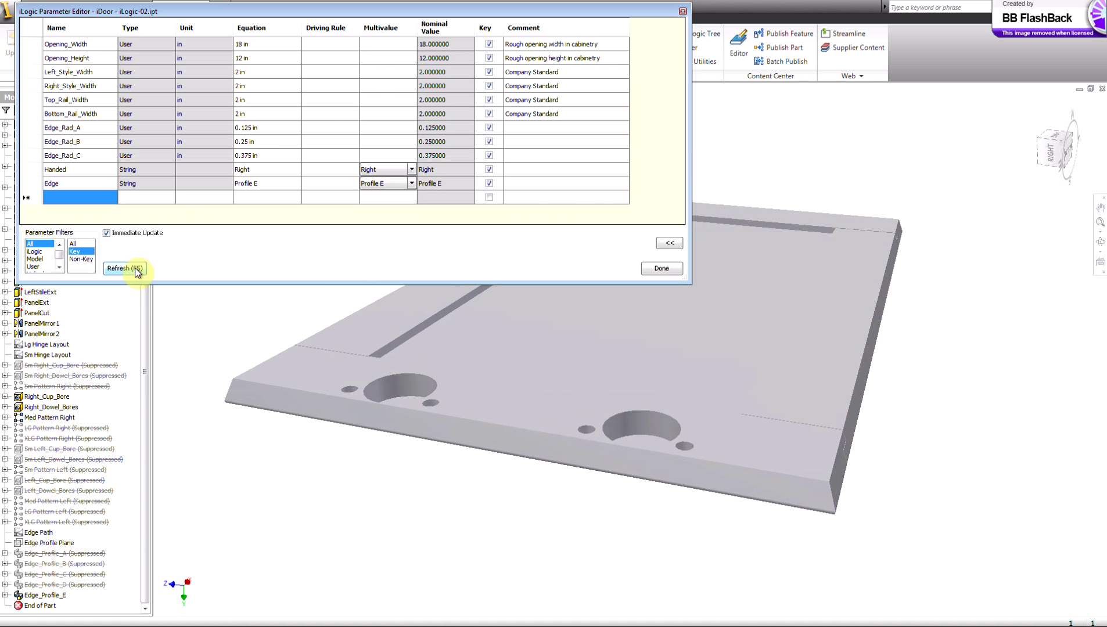
- Enter 1 for Opening_Height and rebuild, leaving a 10 in high opening
click(250, 60)
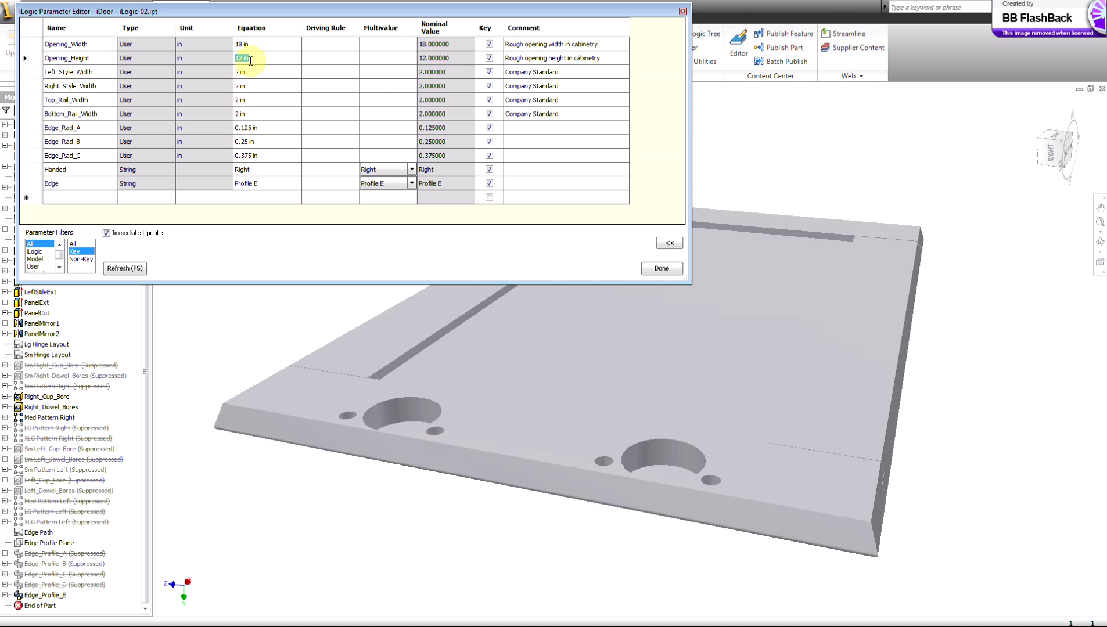
click(249, 60)
text(10)
click(131, 269)
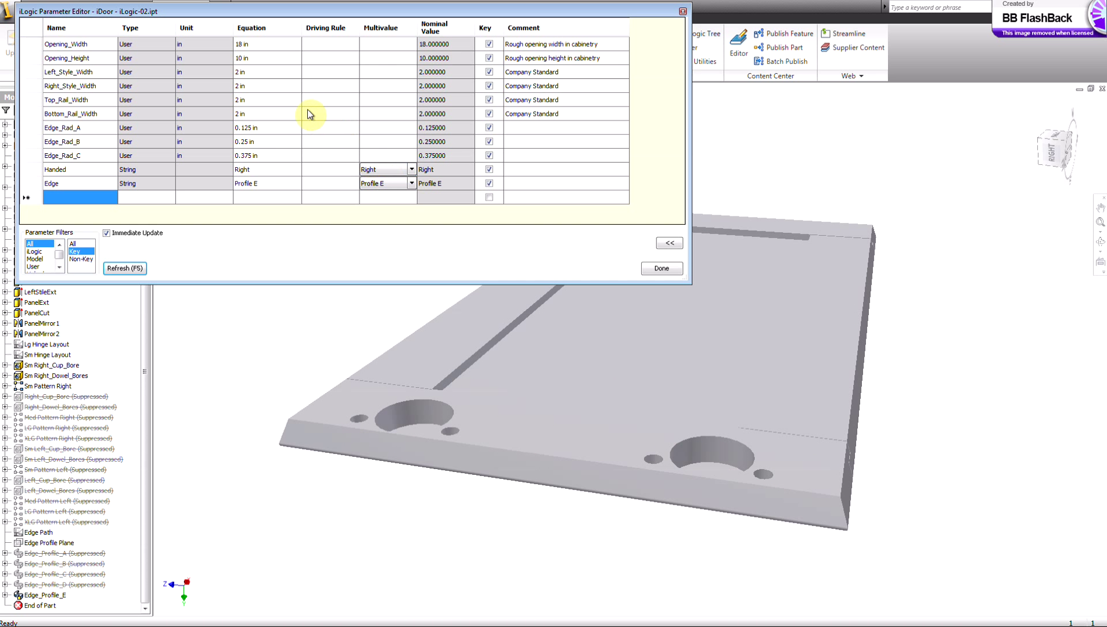
- Rebuild the door at 13 in high, then change the Edge from Profile A to Profile B
click(250, 59)
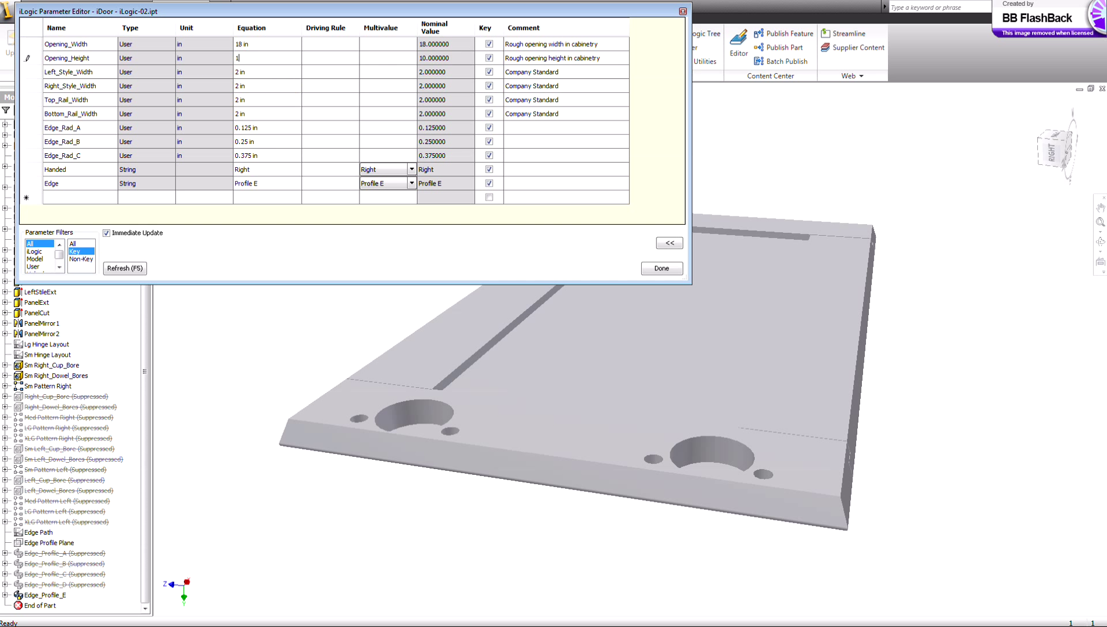
click(123, 268)
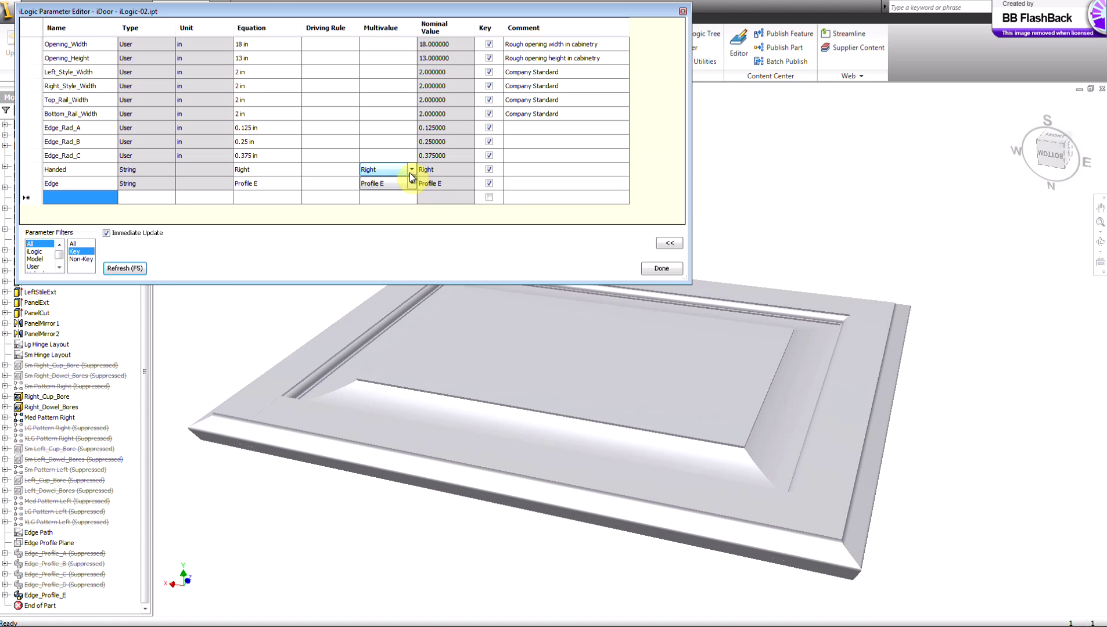
click(411, 184)
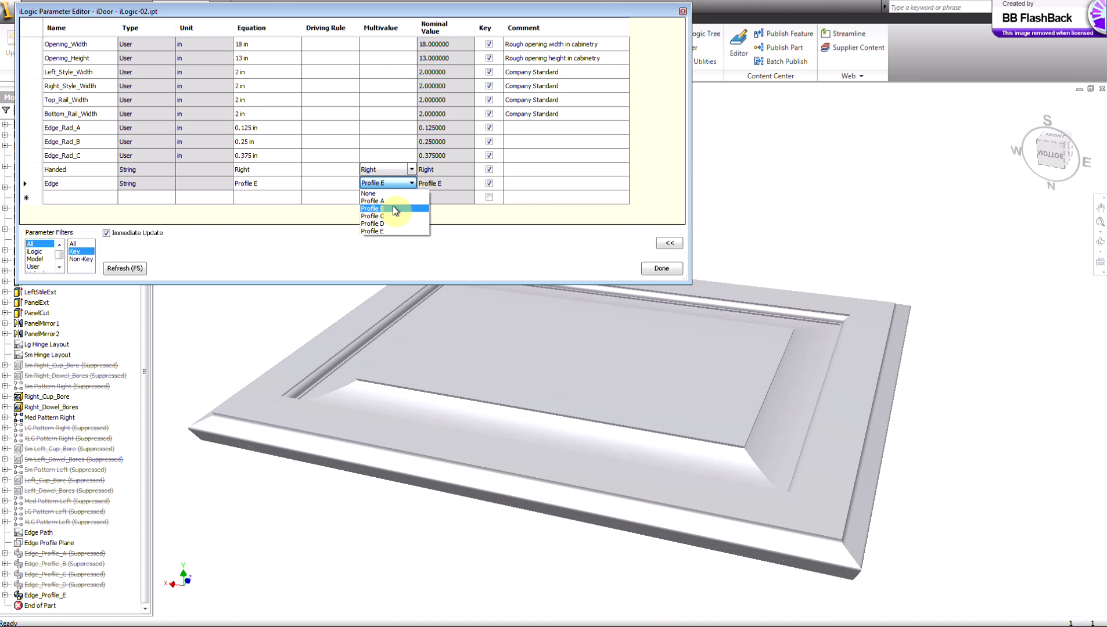
click(386, 202)
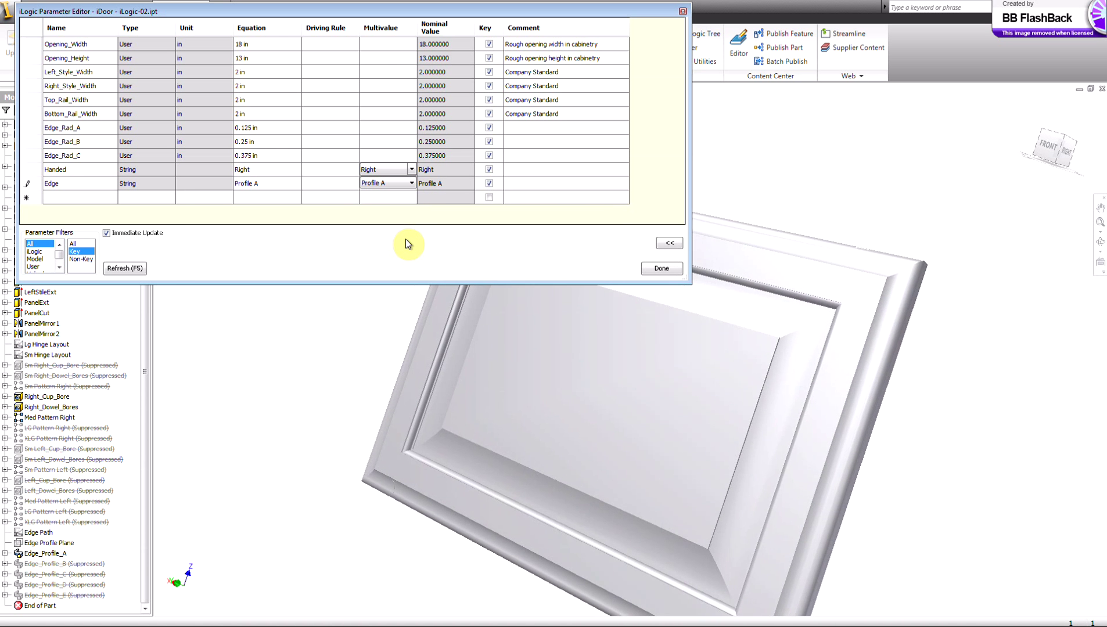
click(411, 183)
click(392, 206)
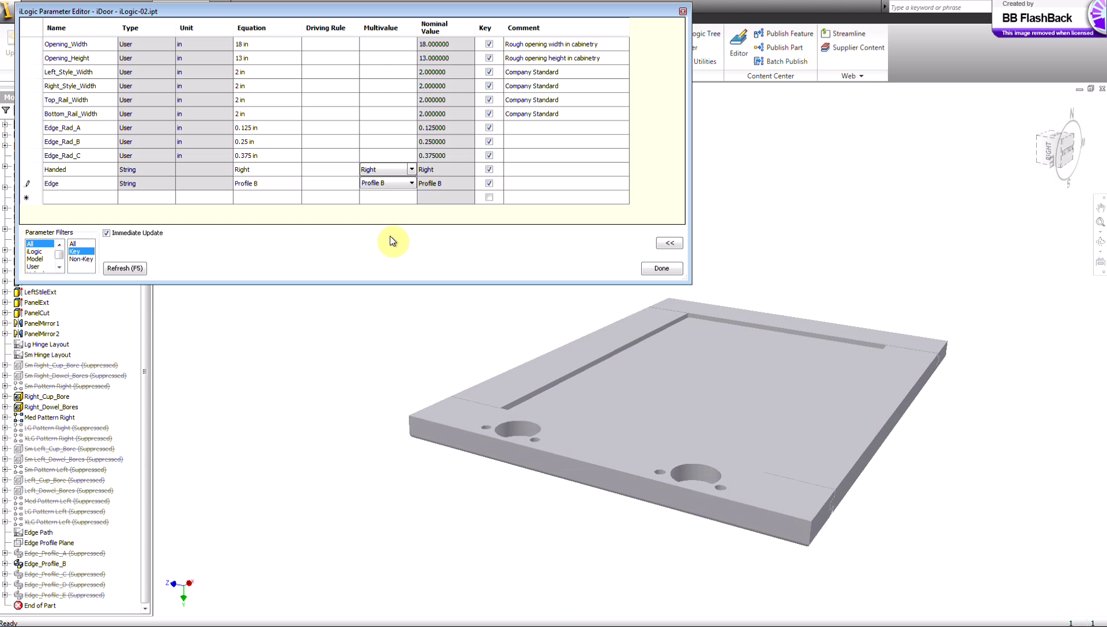
- Change Opening_Height from 13 in to 24 in and rebuild the door
click(259, 61)
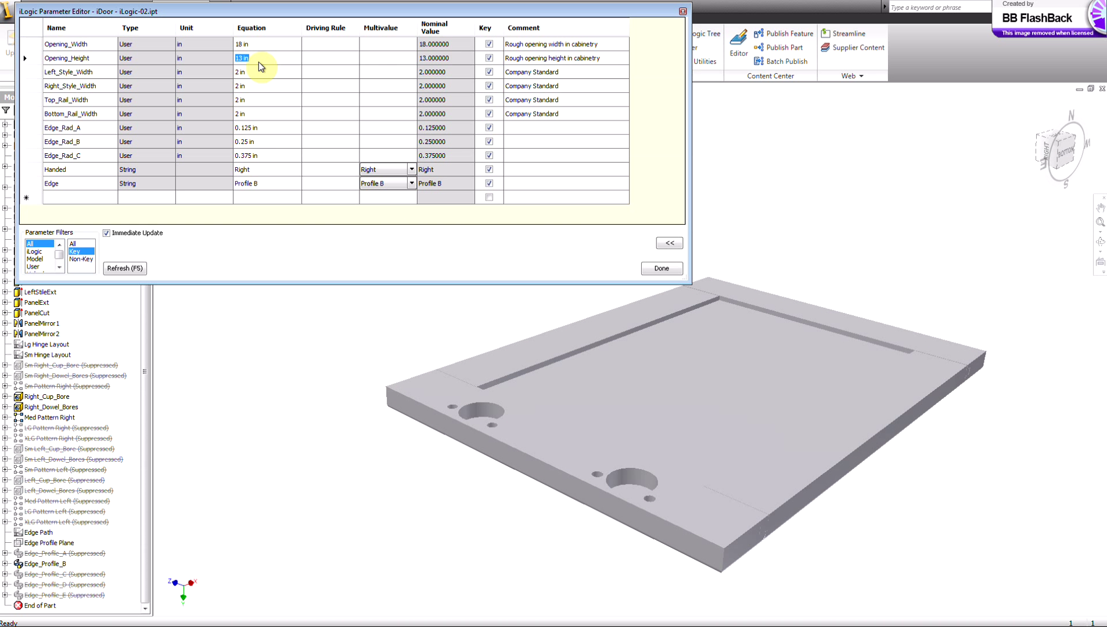
key(BackSpace)
click(256, 58)
text(24)
click(125, 268)
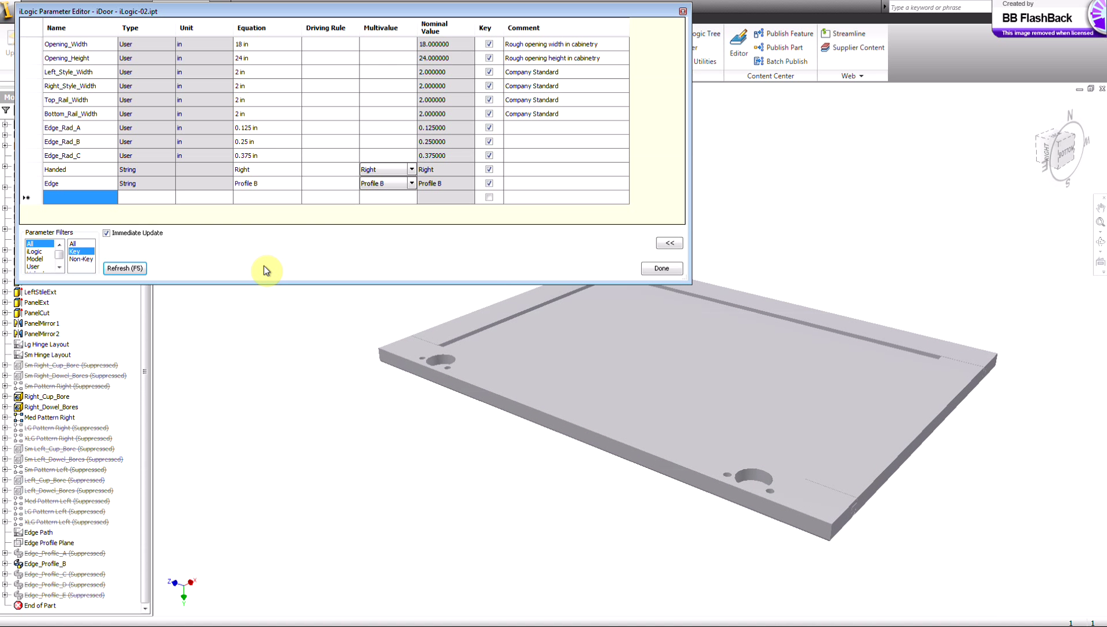
click(255, 59)
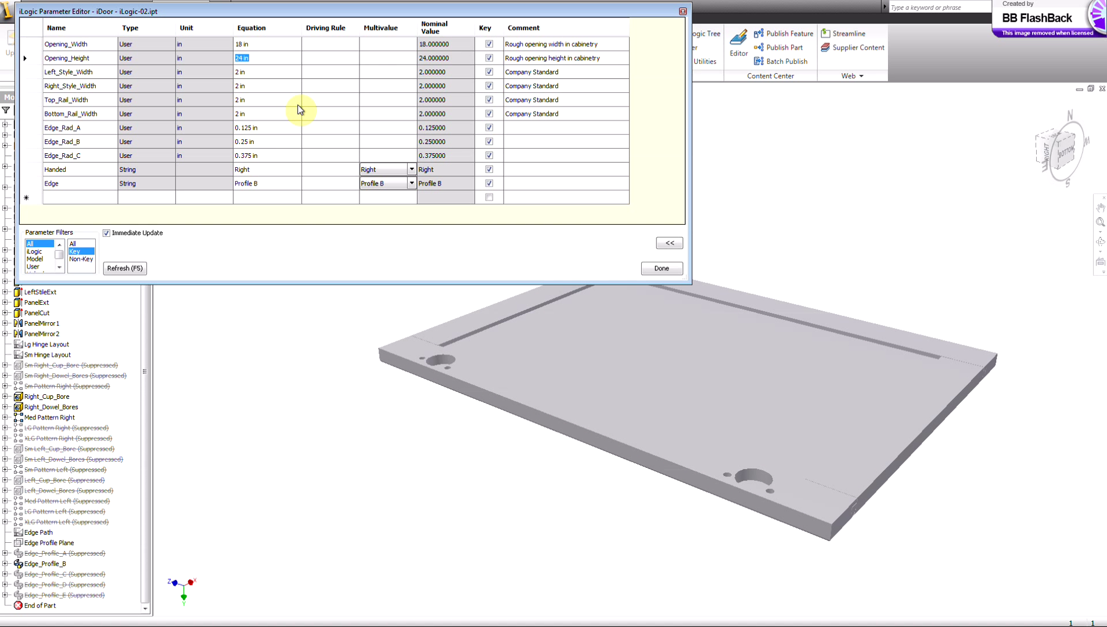
- Apply a 48 in Opening_Height, then test 120, which caps at 96 in, and inspect the door
text(48)
click(141, 269)
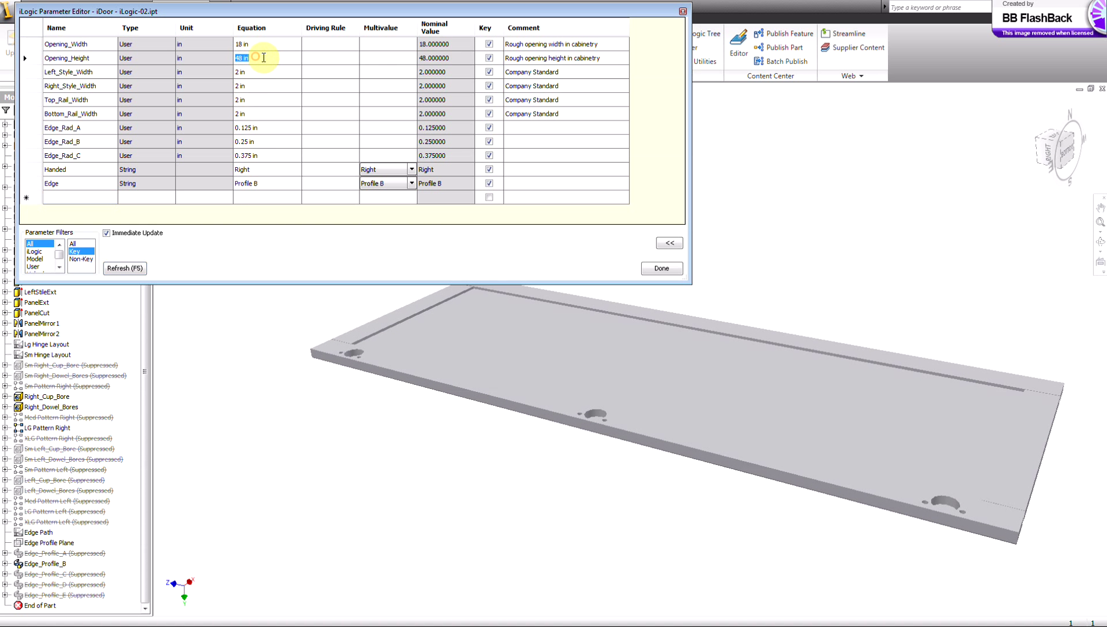
text(120)
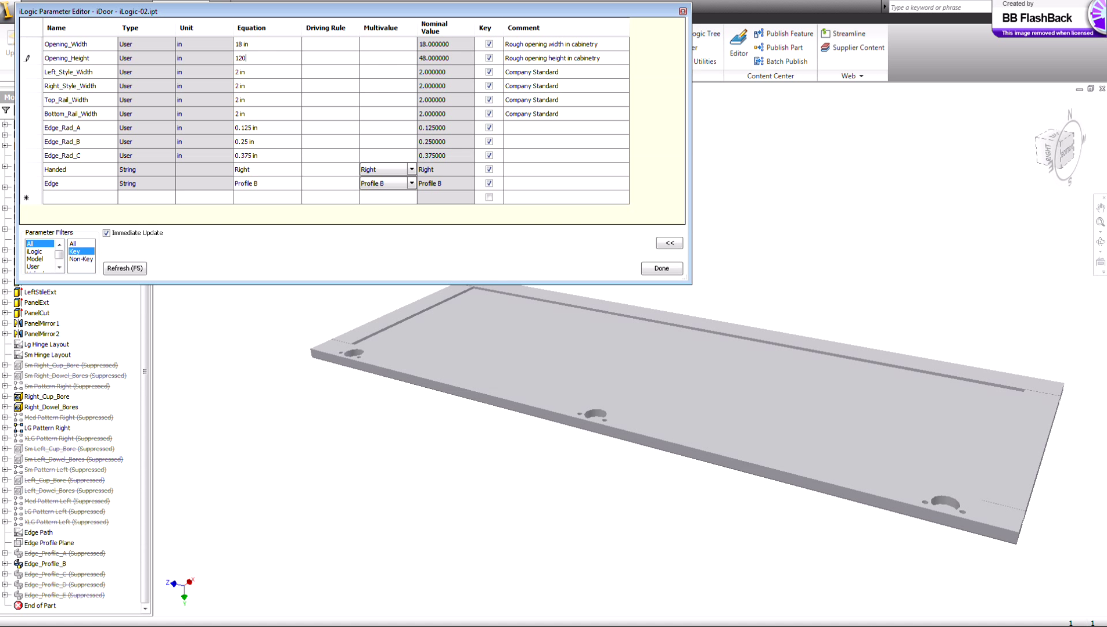
click(133, 268)
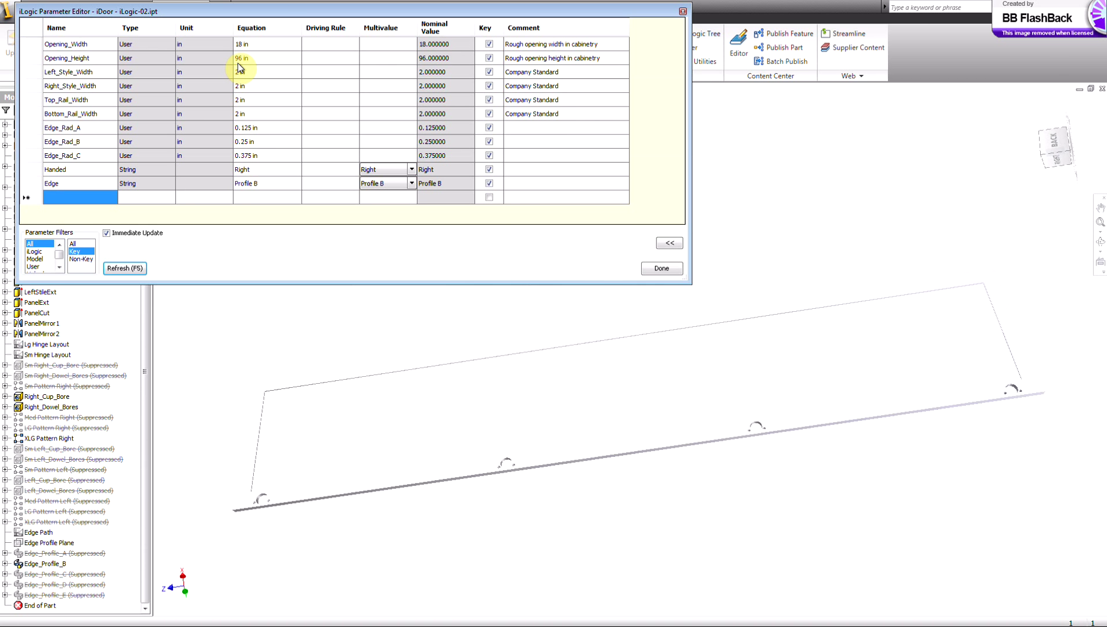
scroll(802, 424, down, 3)
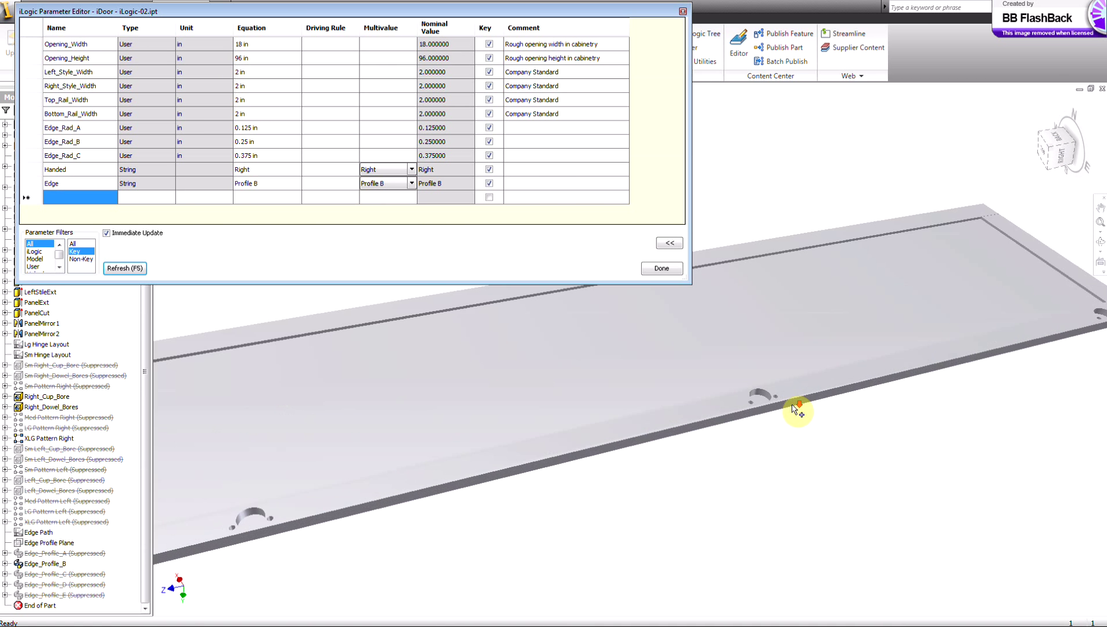
scroll(814, 407, up, 2)
scroll(650, 475, up, 2)
scroll(650, 474, up, 2)
scroll(569, 522, up, 2)
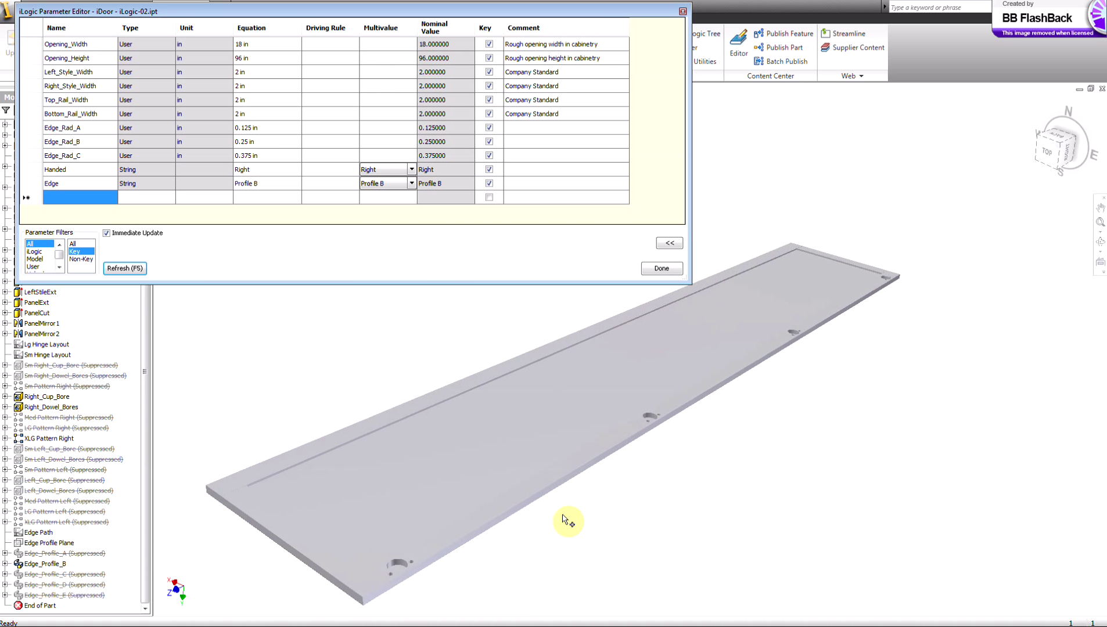
shift+middle_drag(726, 482, 731, 486)
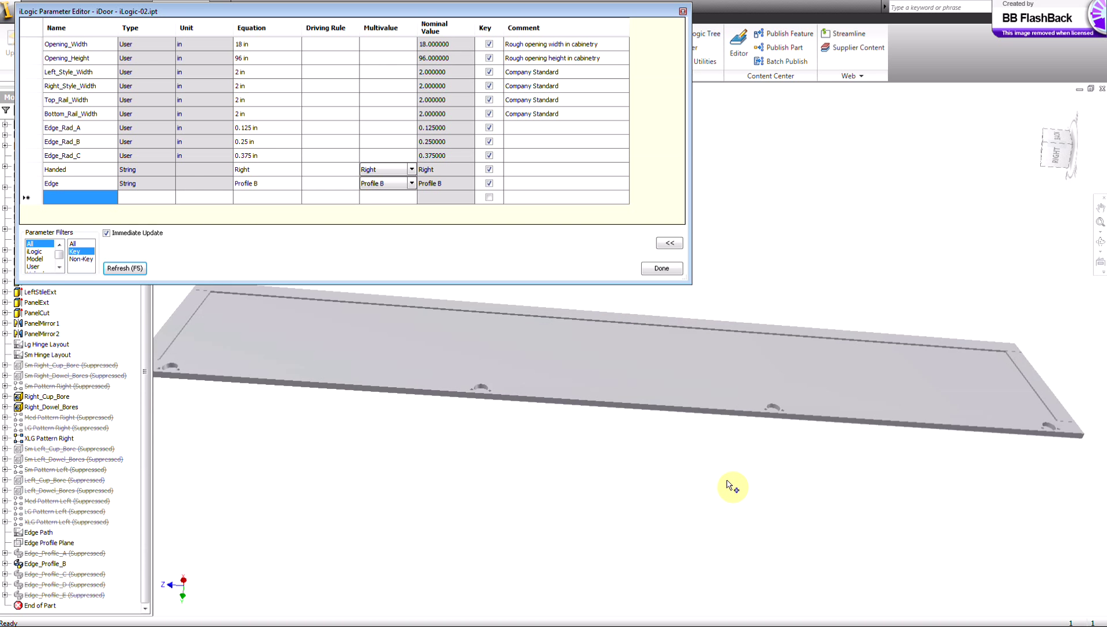
scroll(730, 485, down, 2)
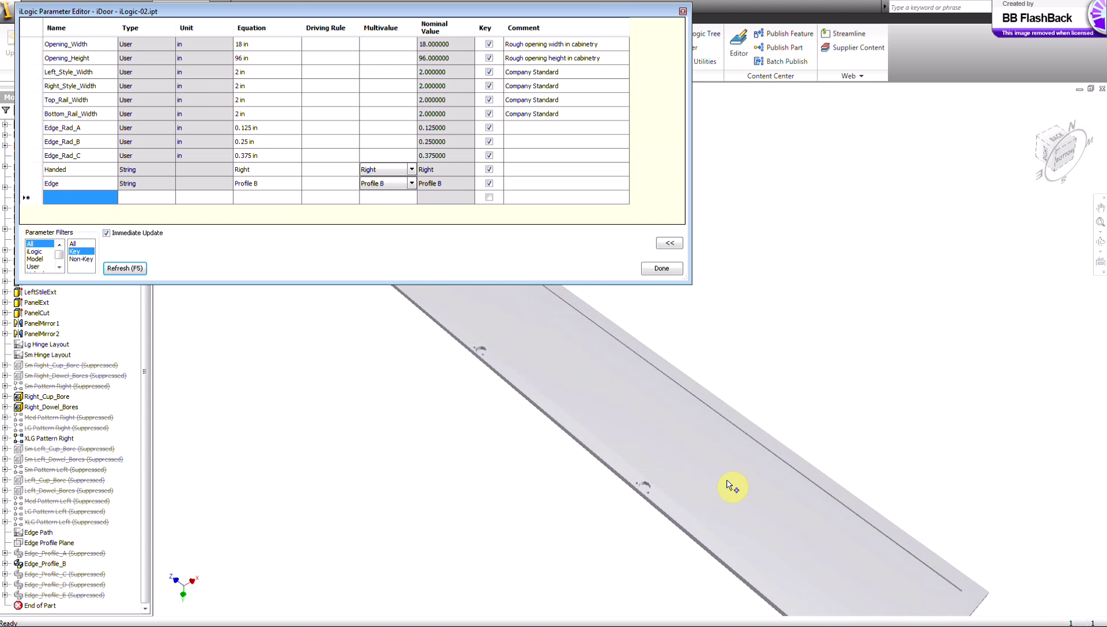
- Set Opening_Height to 66 in and rebuild, viewing the door from a closer angle
double_click(248, 59)
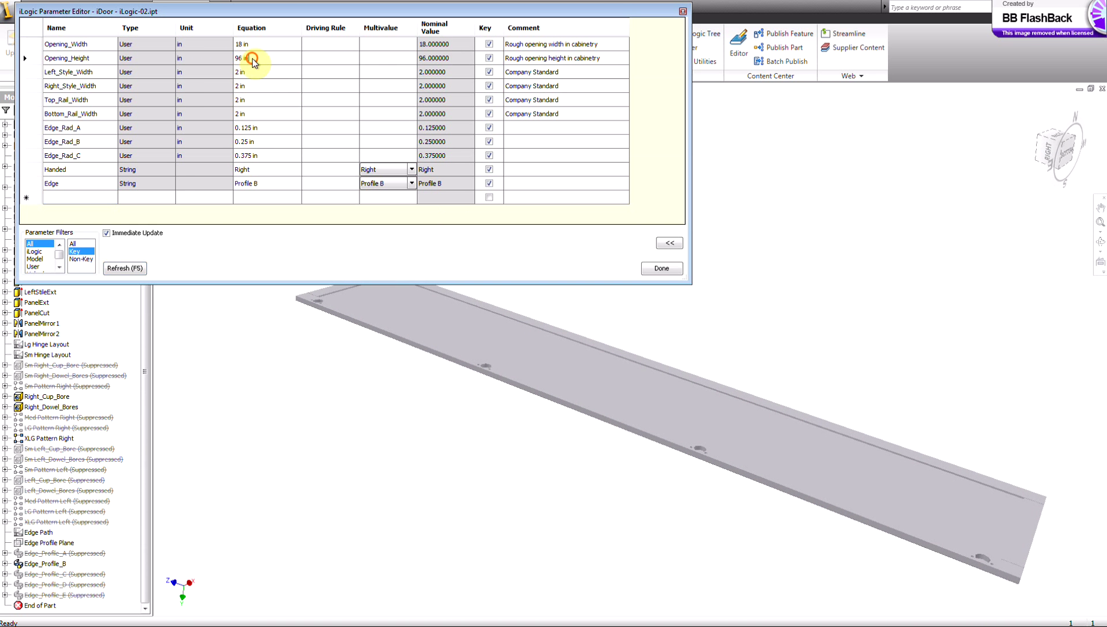
click(252, 59)
text(66)
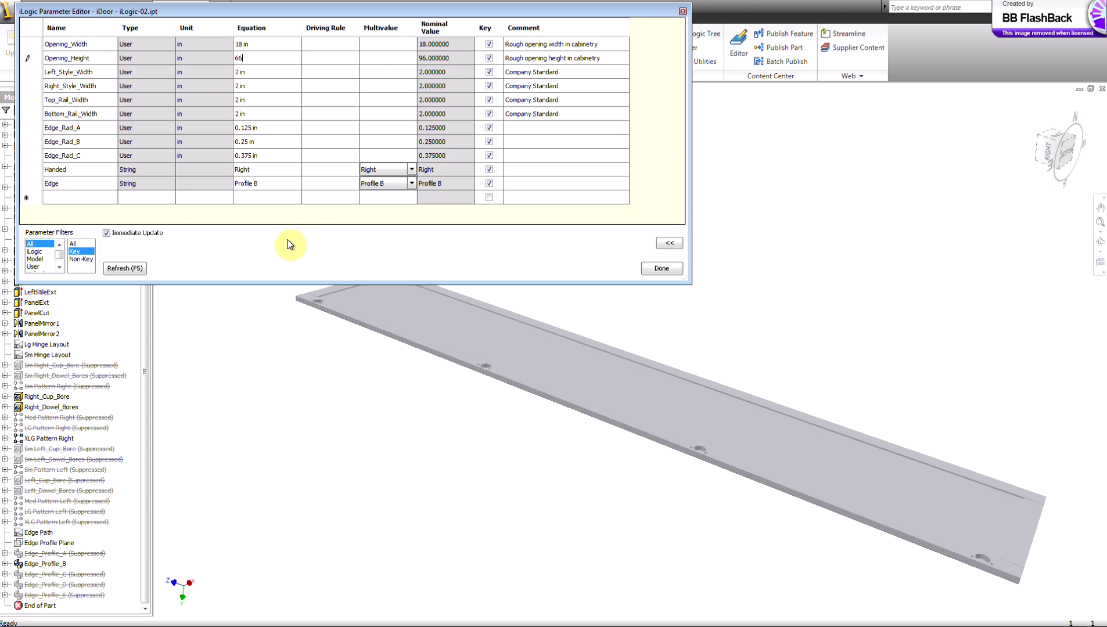
click(129, 269)
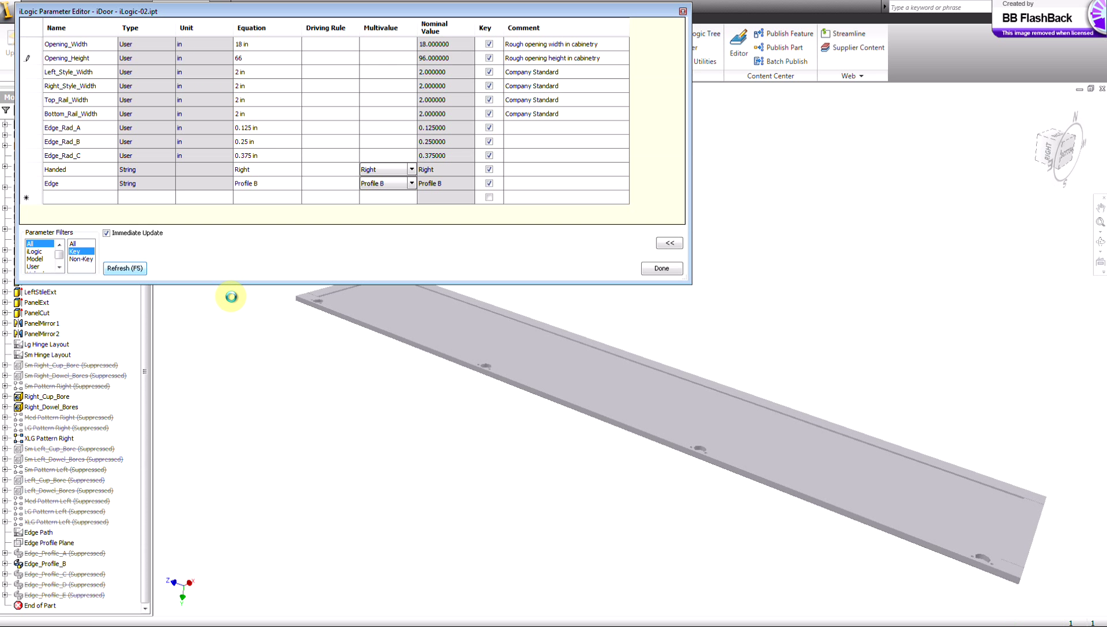
shift+middle_drag(235, 301, 260, 62)
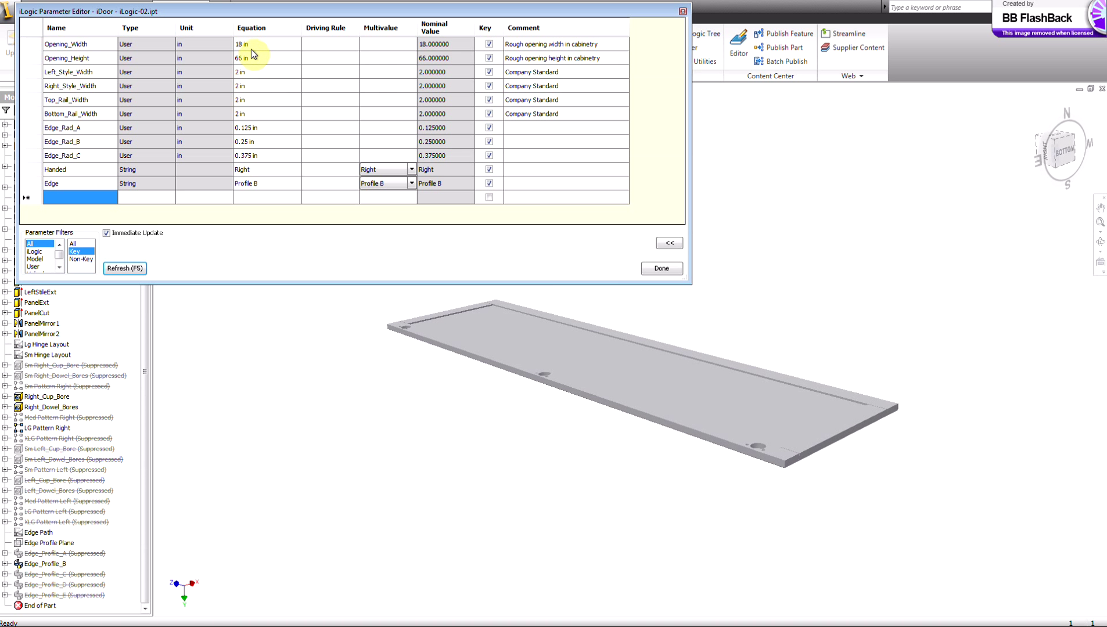
- Set Opening_Width to 48 in, then test 50, which stays capped at 48 in
click(251, 46)
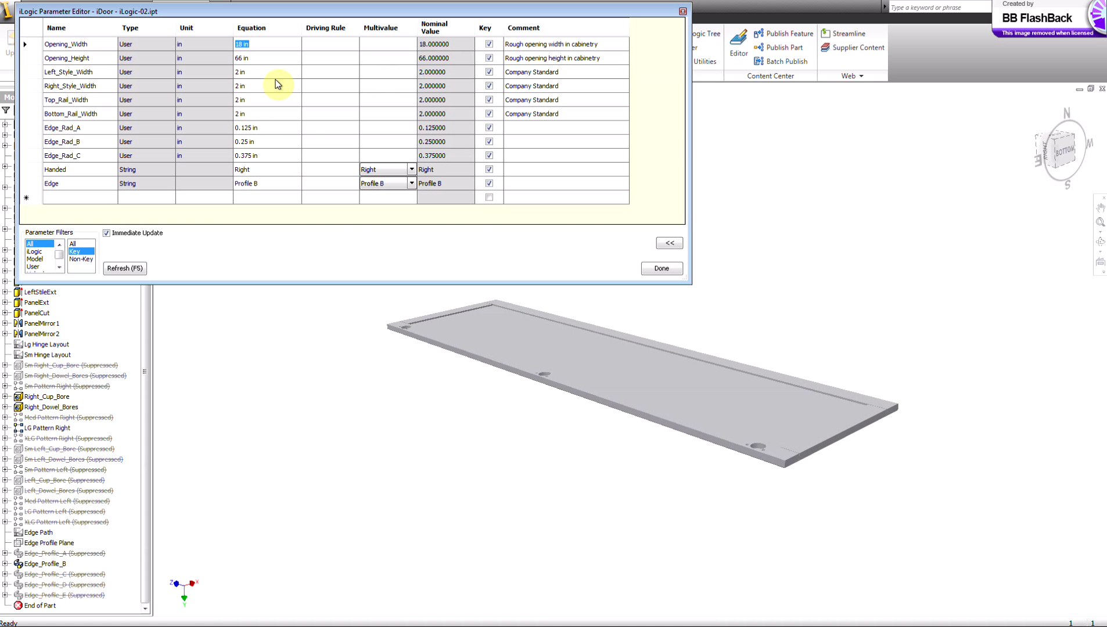
text(48)
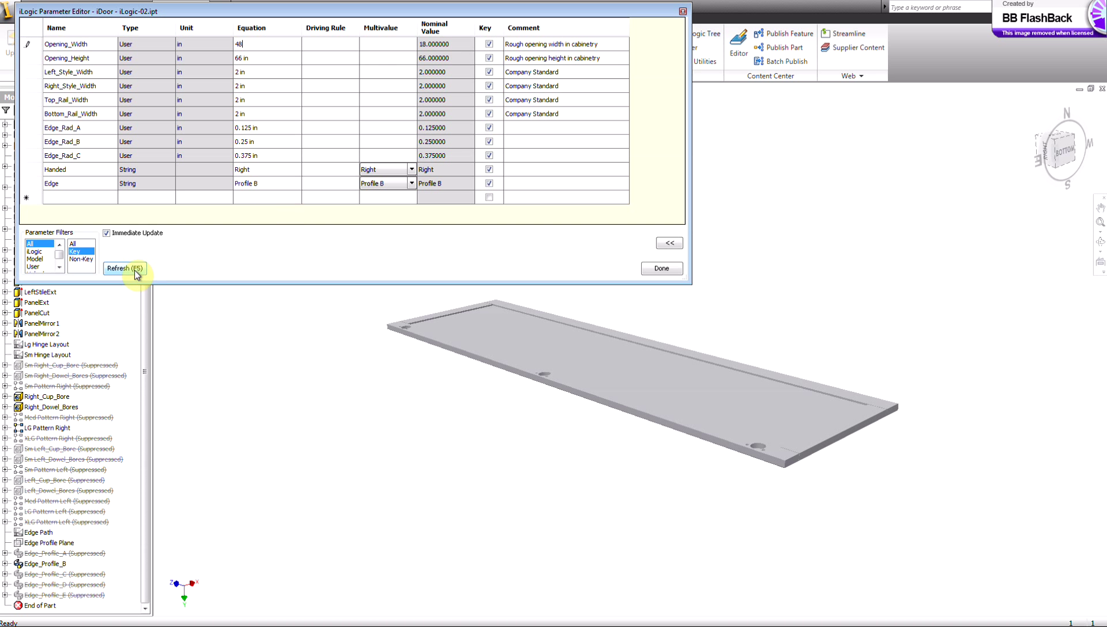
click(134, 272)
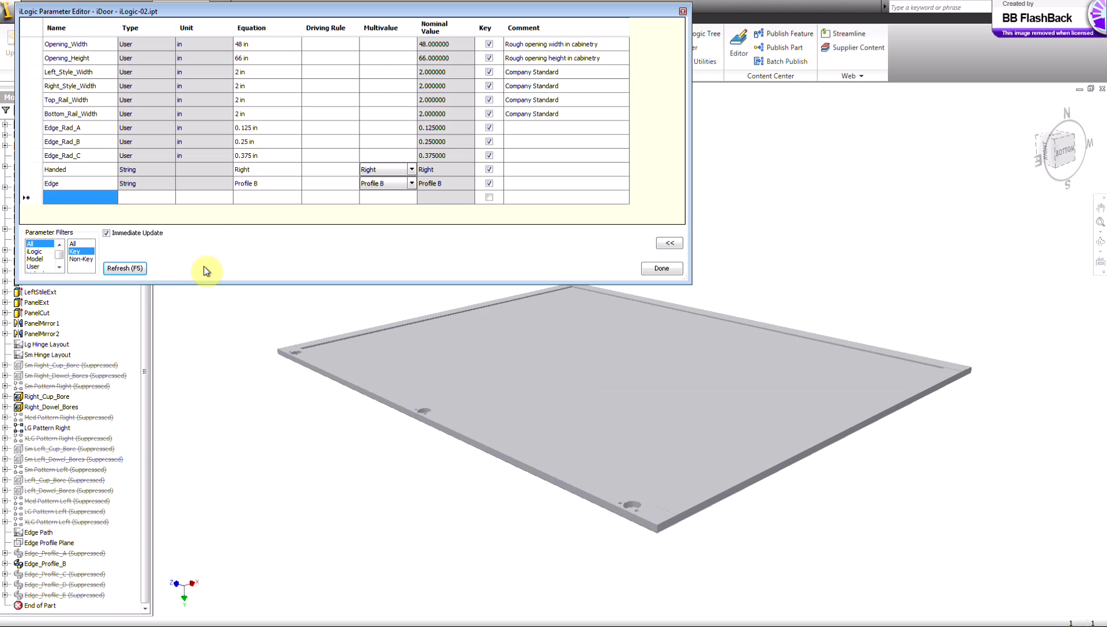
click(254, 45)
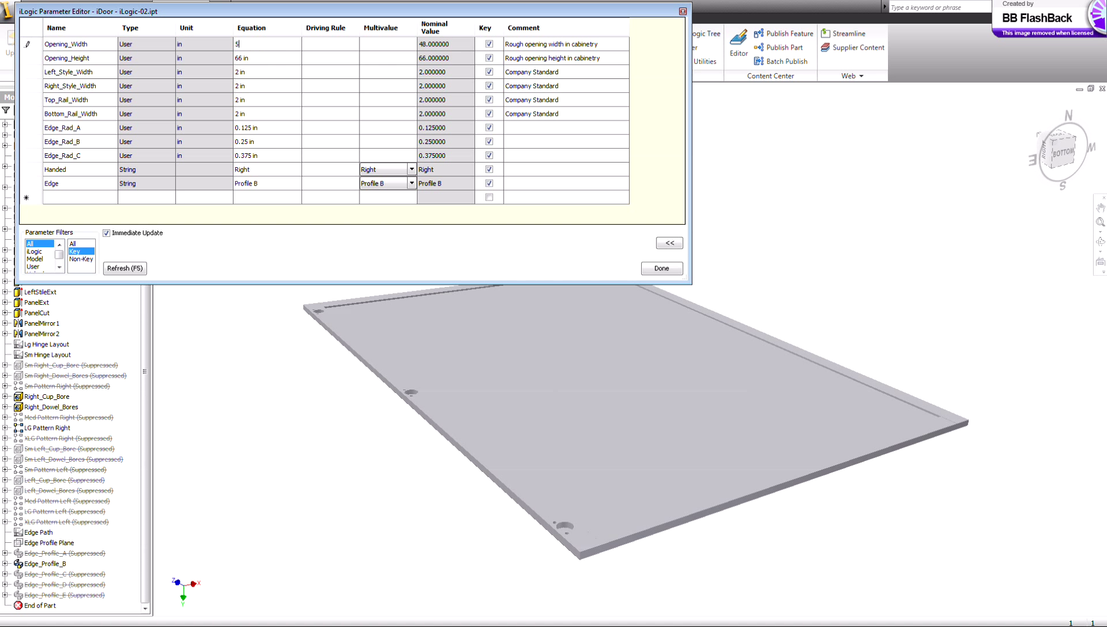
click(135, 270)
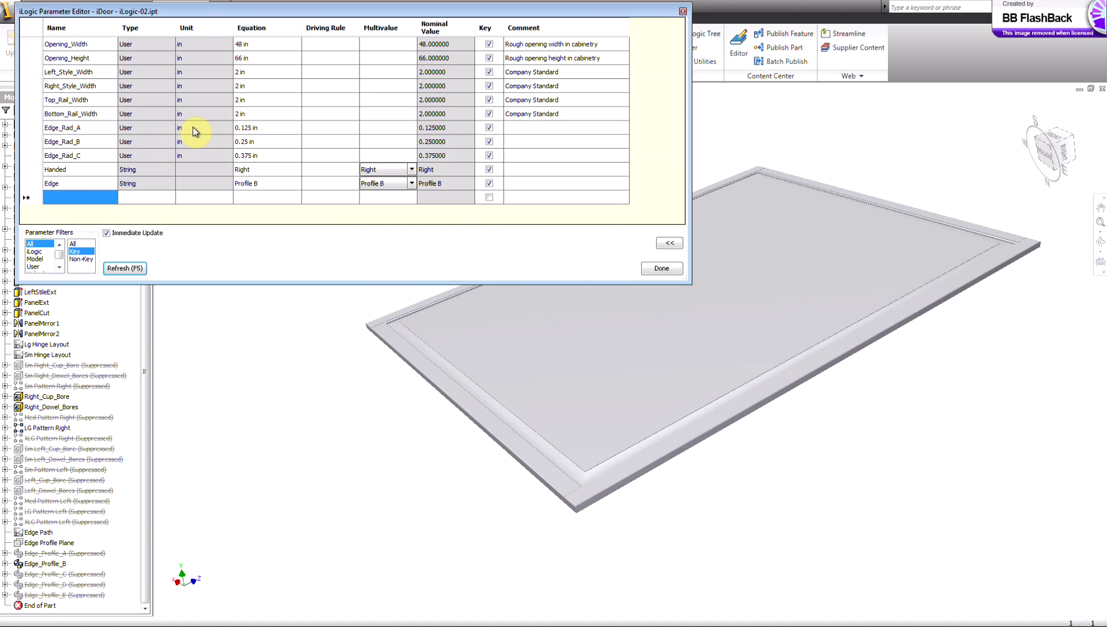
- Set Bottom_Rail_Width to 4 in and Top_Rail, Right_Style and Left_Style widths to 3 in
click(248, 114)
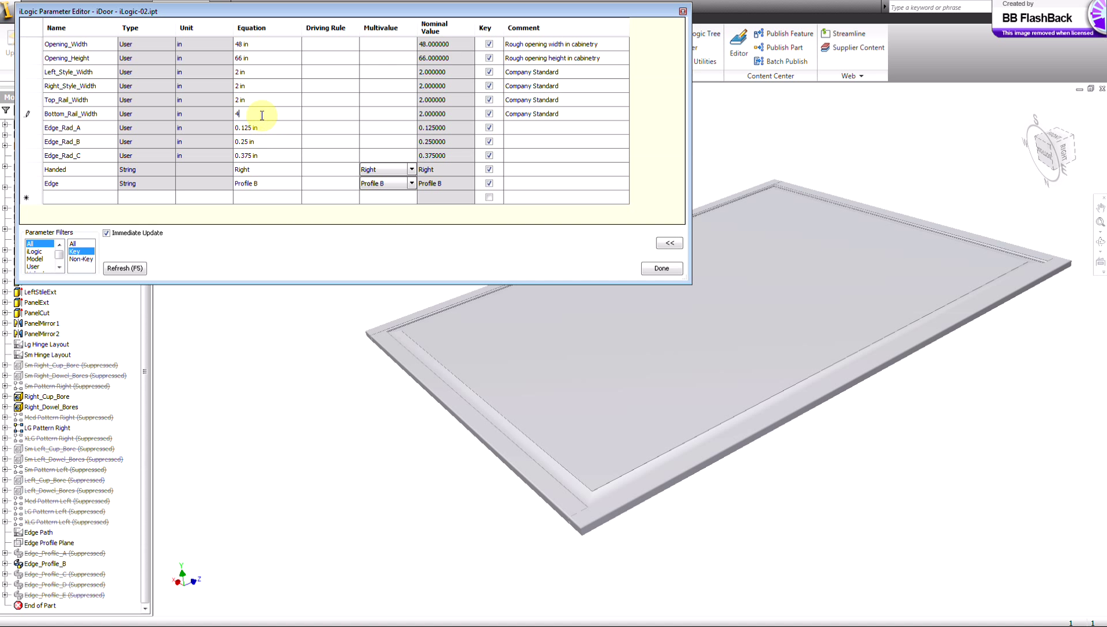
click(254, 101)
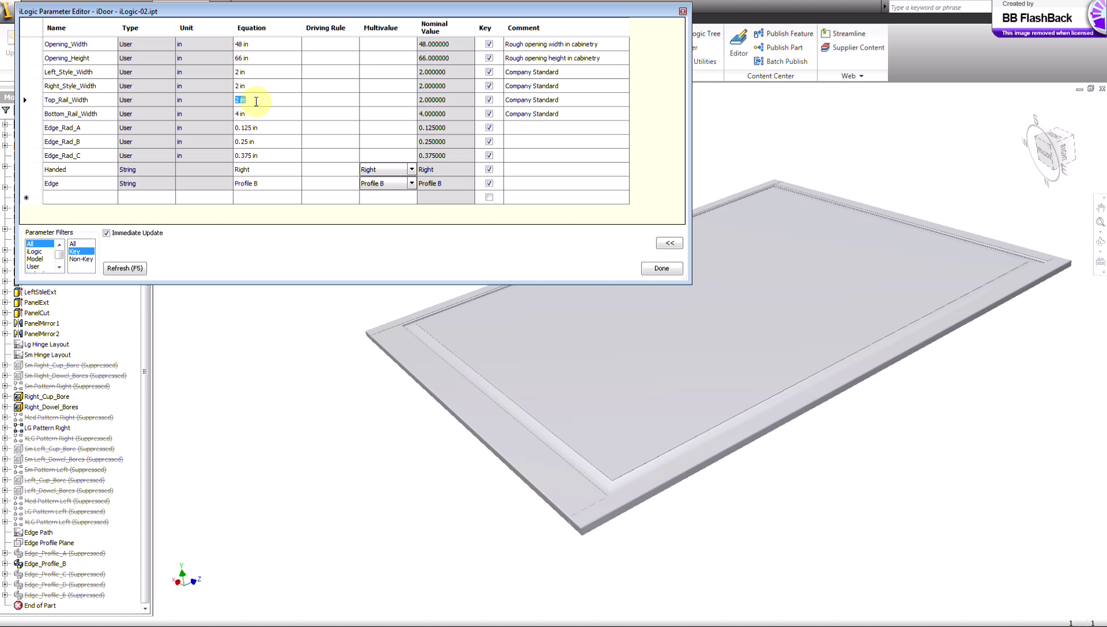
click(252, 85)
text(3)
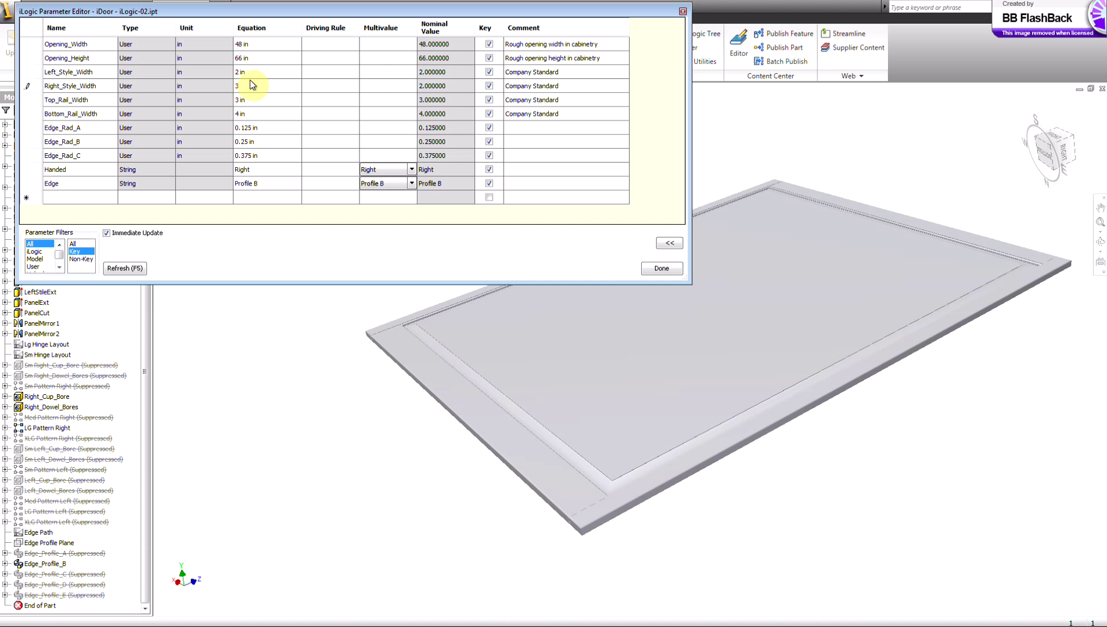
click(250, 72)
text(3)
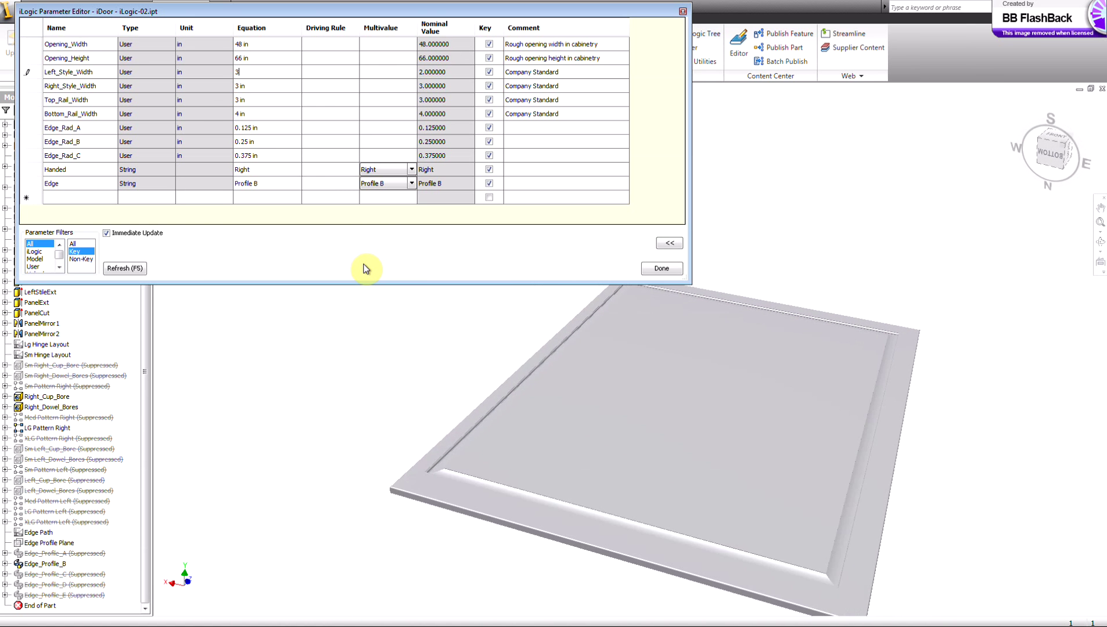
click(255, 60)
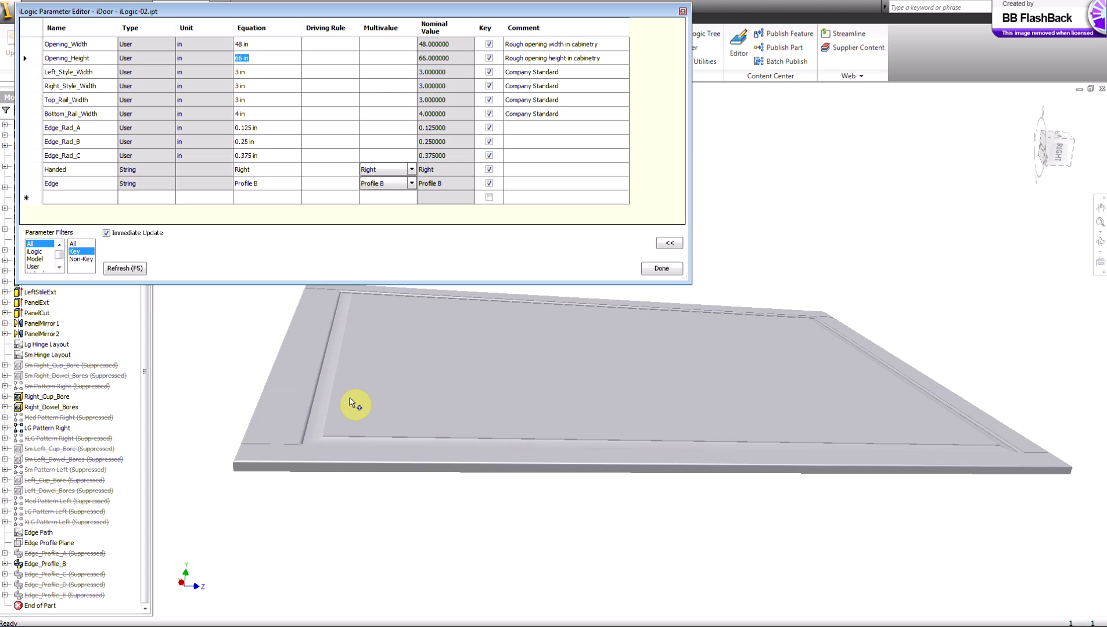
- Enter 4 for Opening_Height and Opening_Width, clamping both to 6.9375 in, and orbit to inspect
click(215, 420)
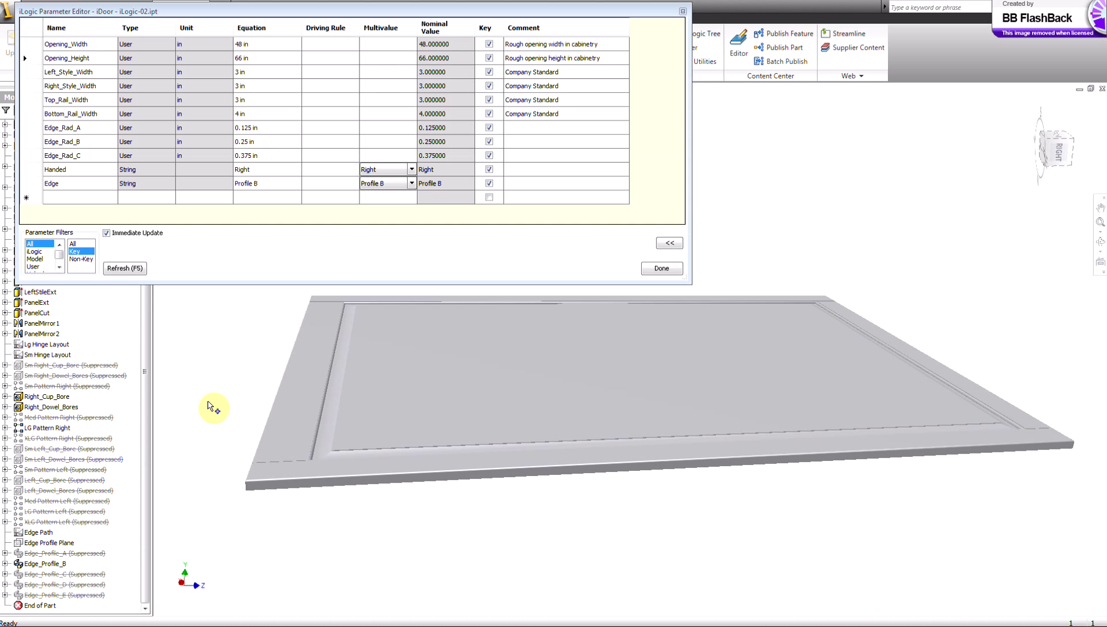
shift+middle_drag(321, 408, 265, 253)
click(254, 59)
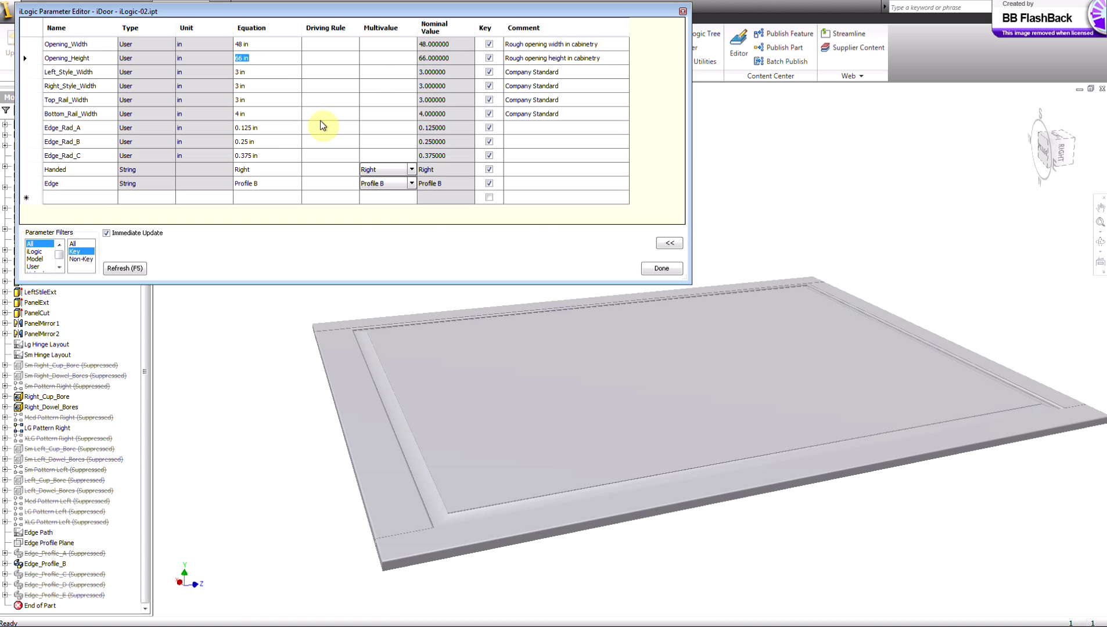
text(4)
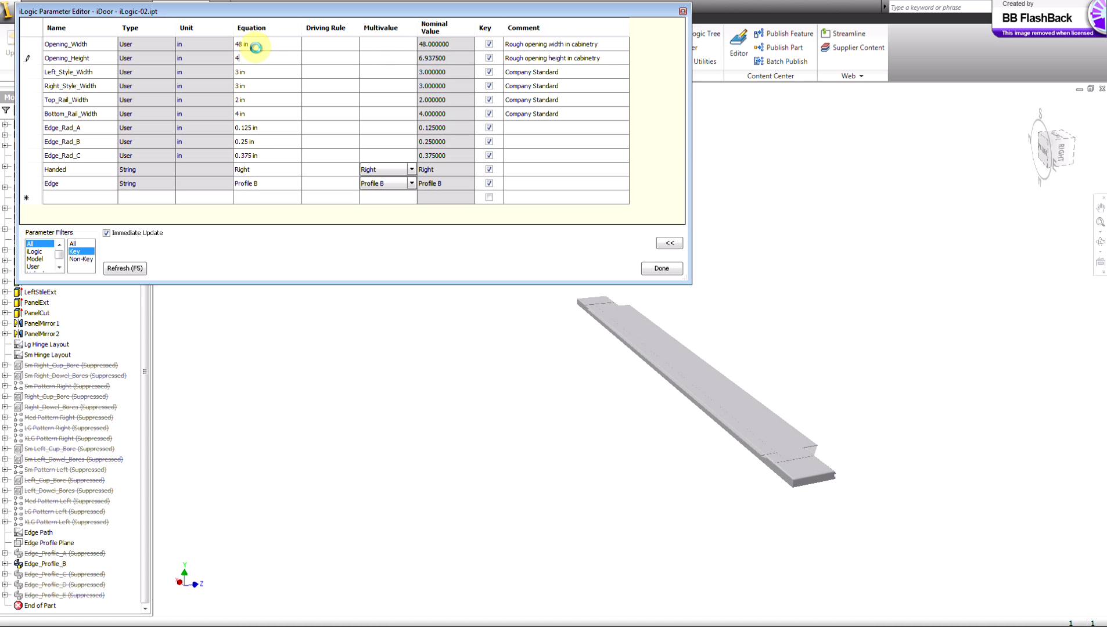
click(251, 45)
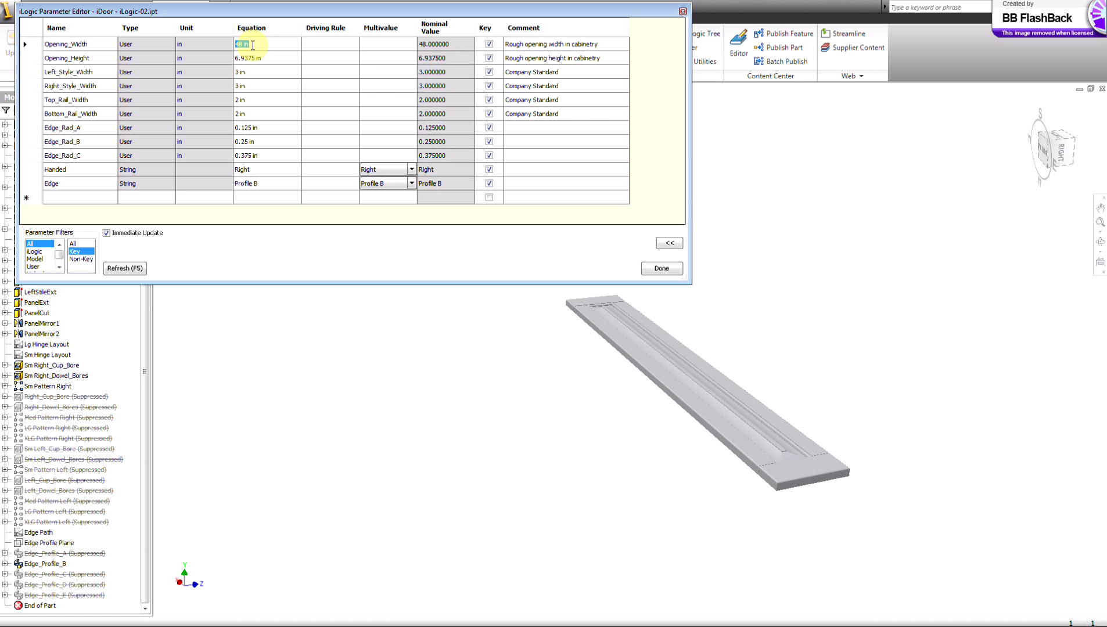
text(4)
click(132, 268)
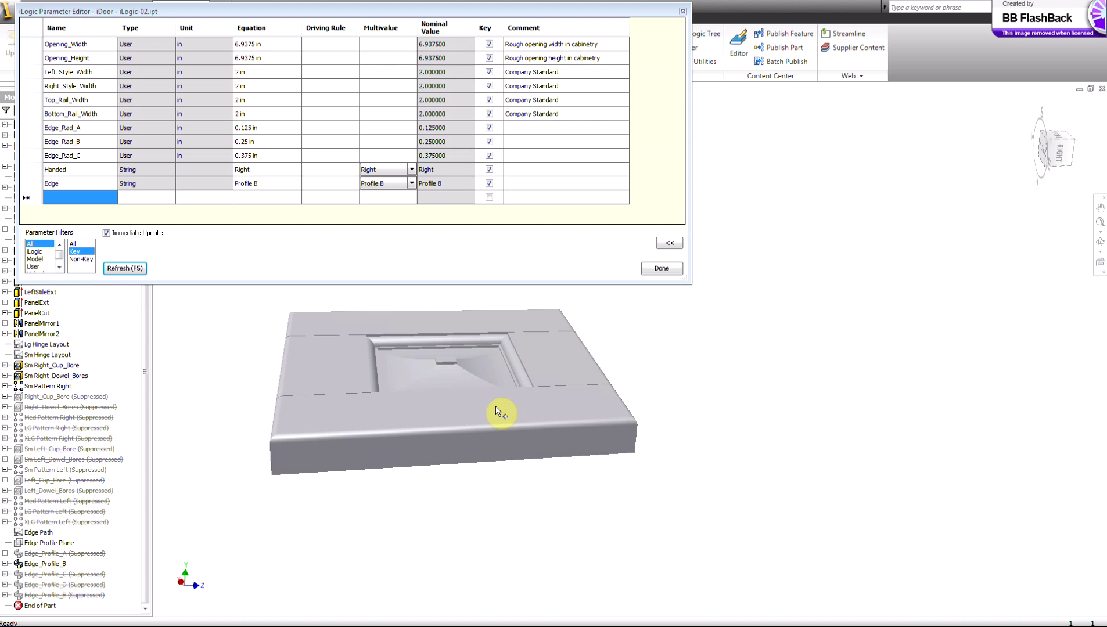
shift+middle_drag(497, 411, 546, 408)
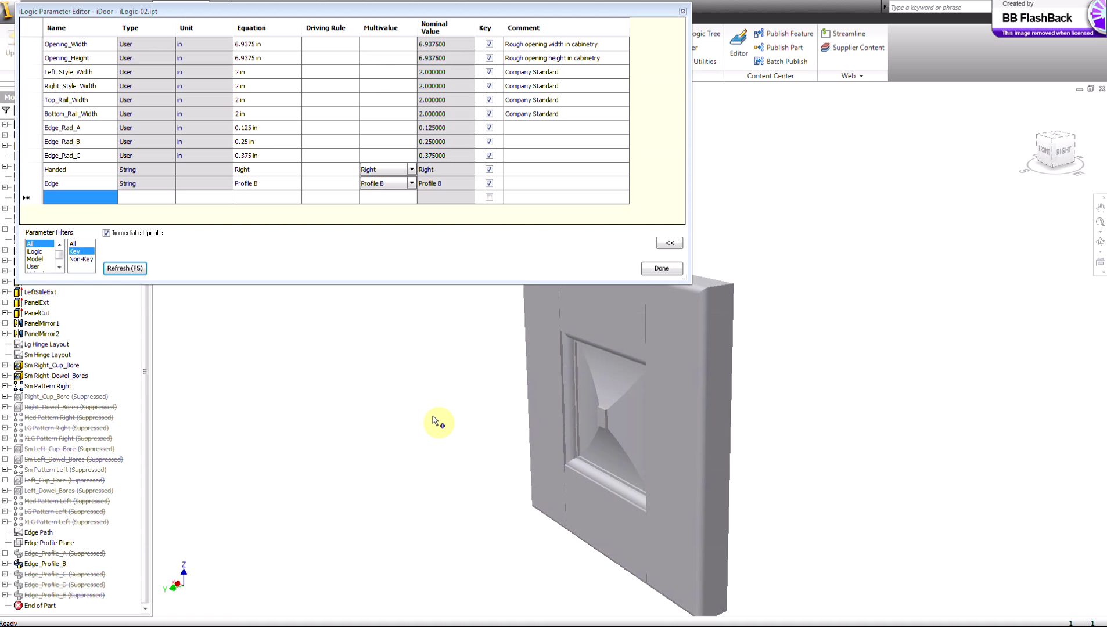
- Set hinge handing to None (passing through Left) and the edge profile to None
key(F6)
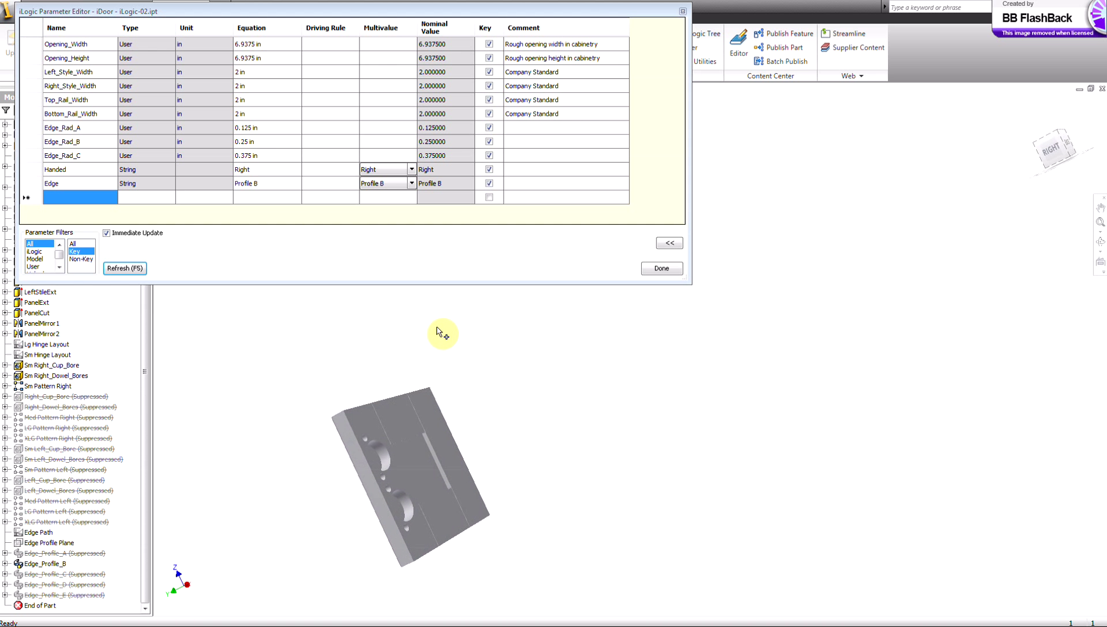
click(411, 184)
click(411, 169)
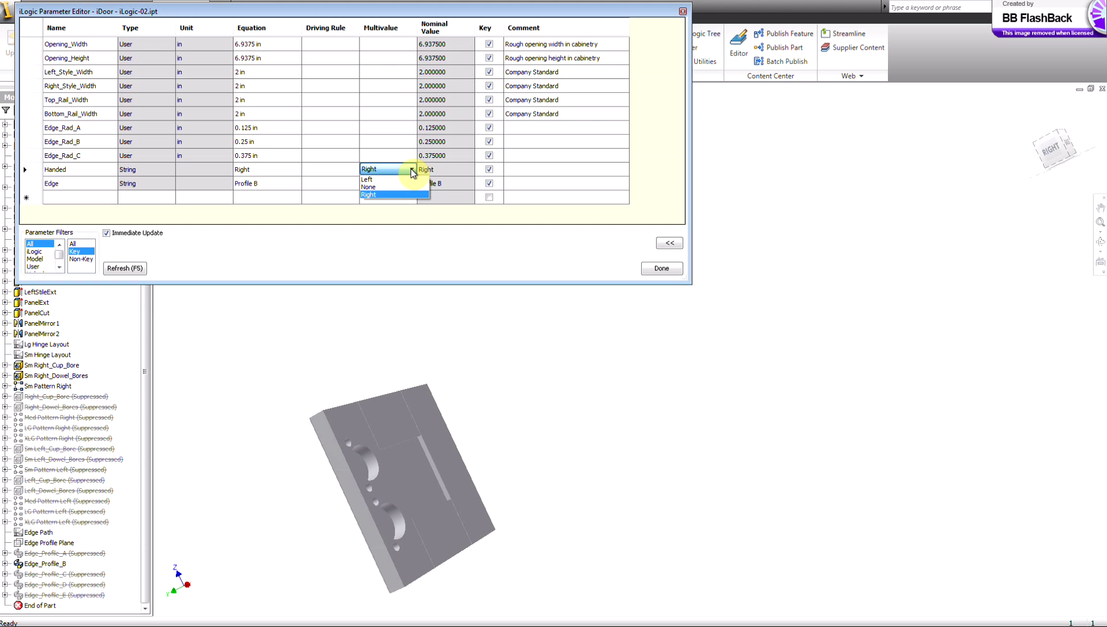
click(388, 182)
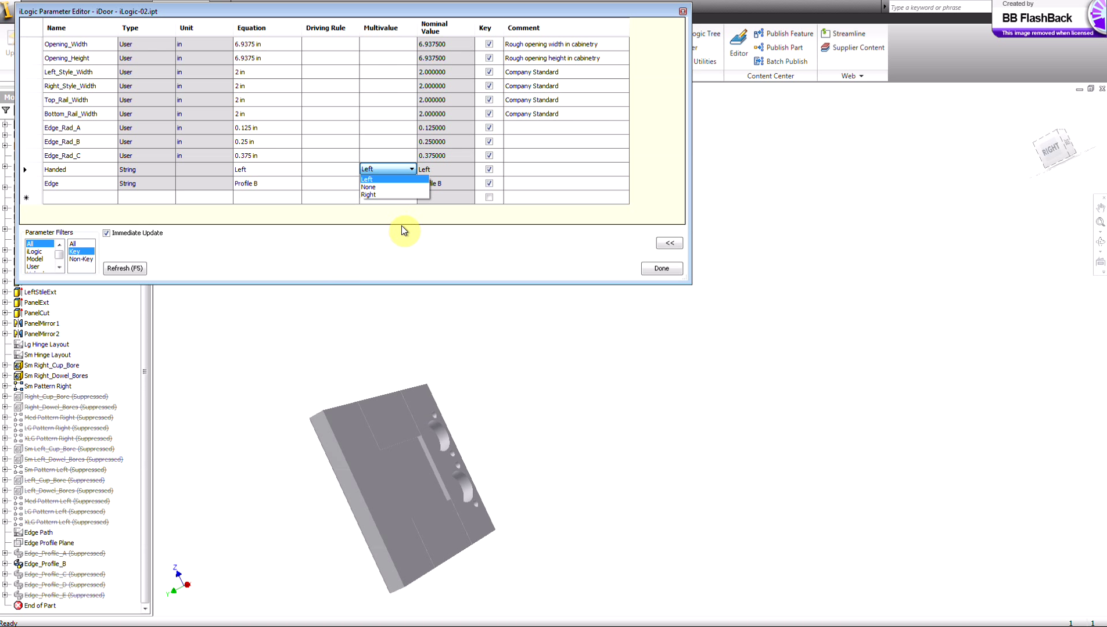
click(387, 187)
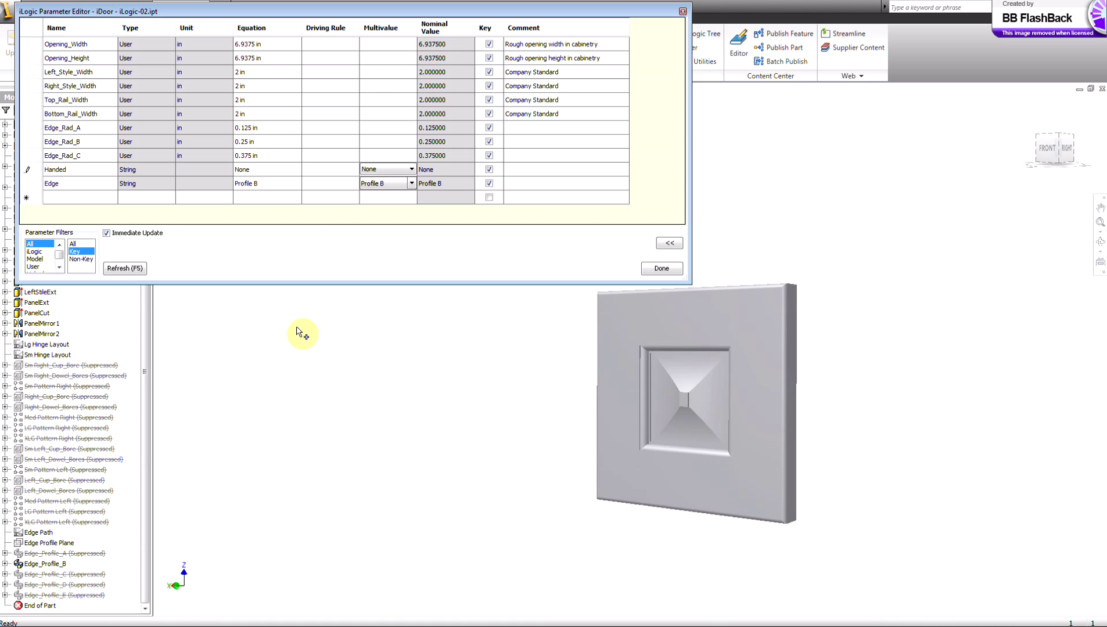
click(412, 183)
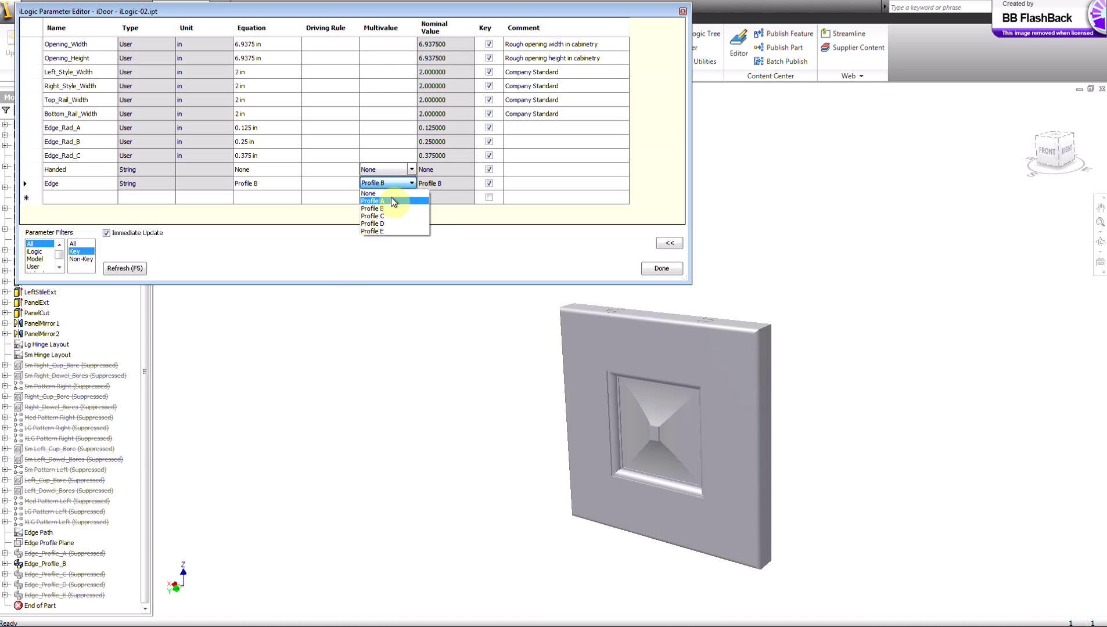
click(372, 319)
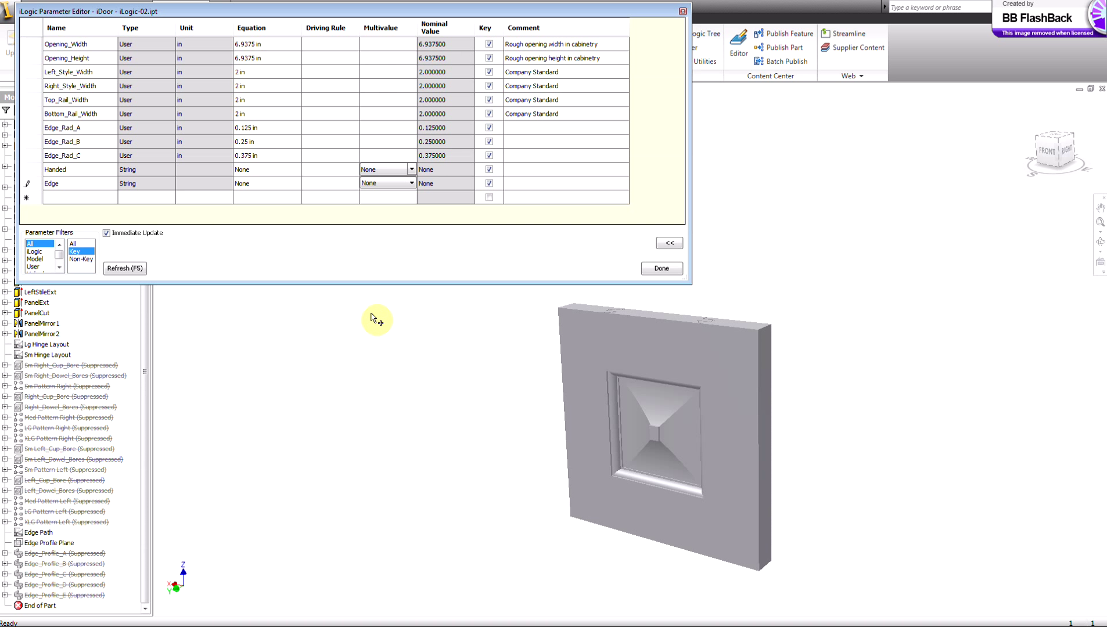
- Set Opening_Width to 24 in and Opening_Height to 36 in, then update the part
click(261, 44)
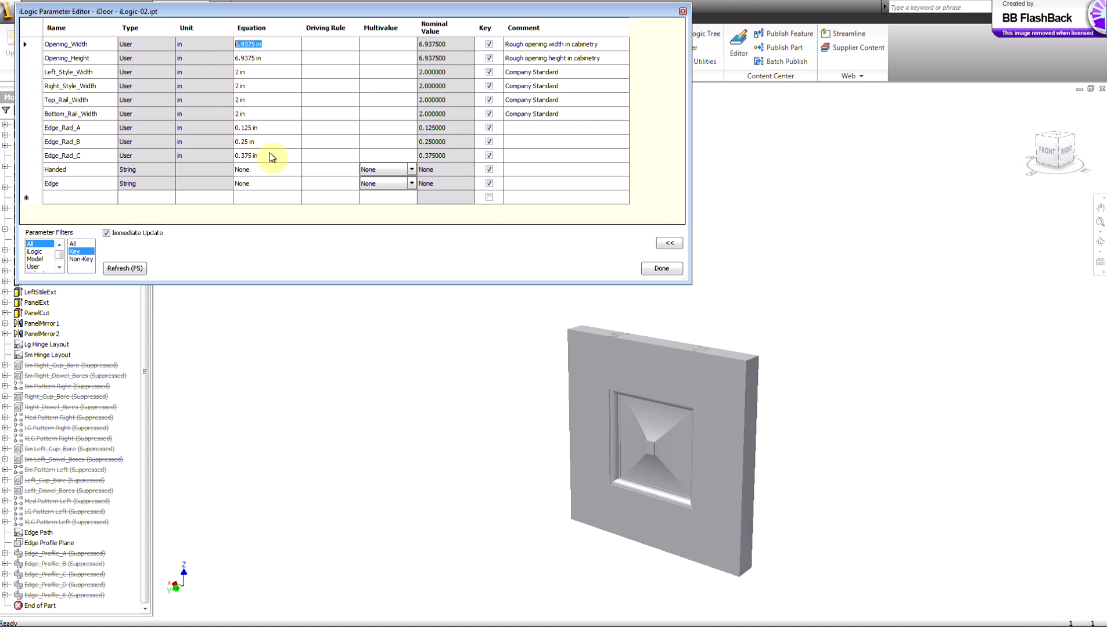
text(24)
click(270, 55)
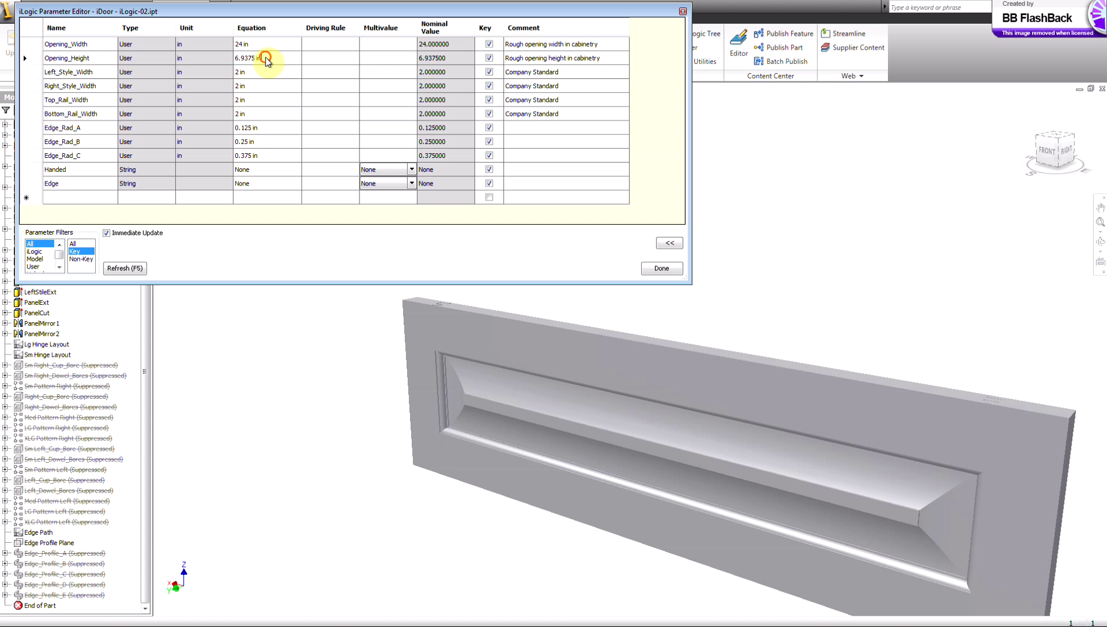
text(36)
click(146, 269)
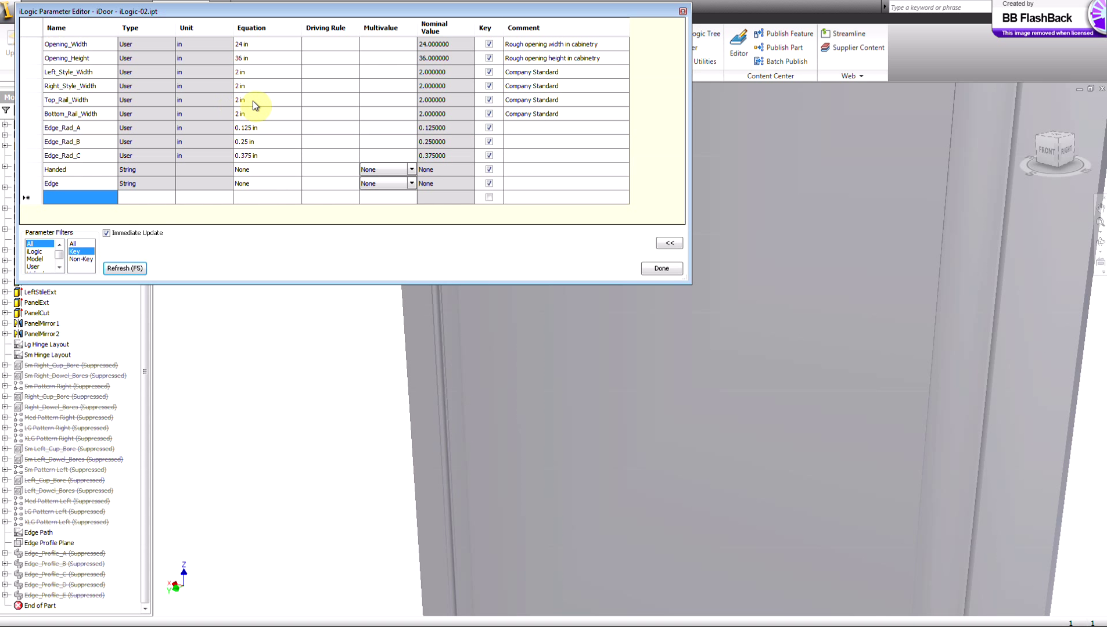
- Apply a 4 in Bottom_Rail_Width and reposition the door view to inspect it
click(249, 115)
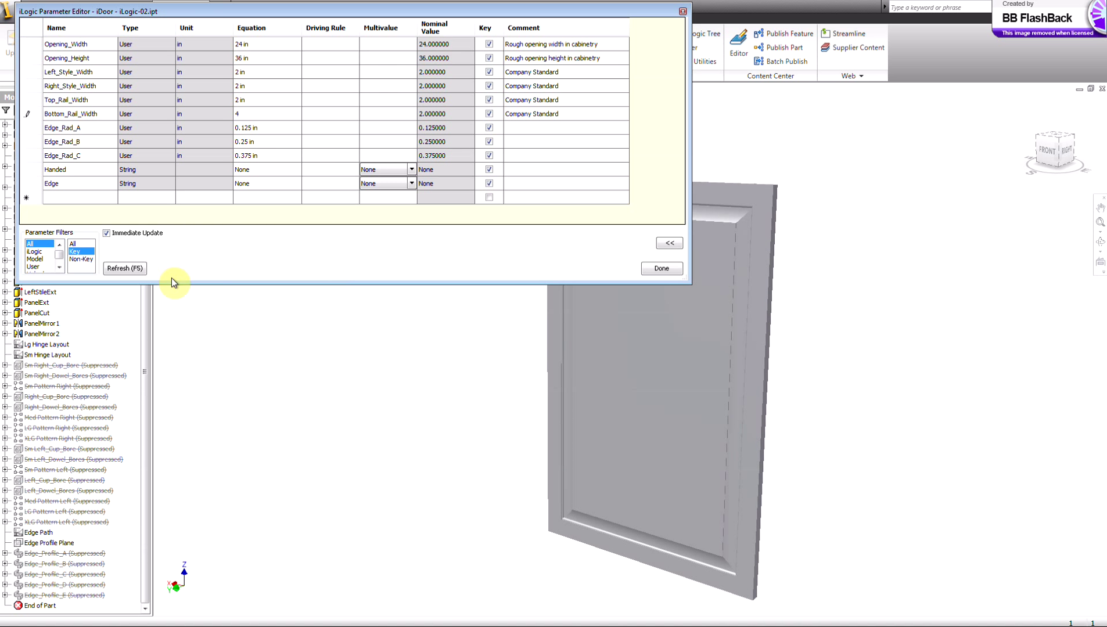
click(127, 269)
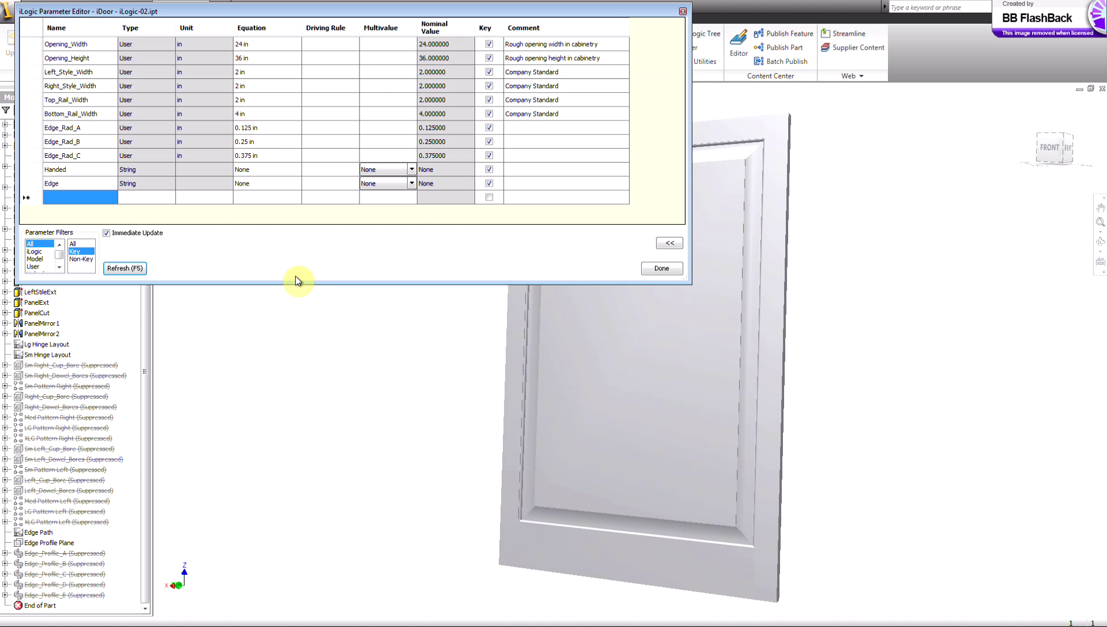
click(357, 256)
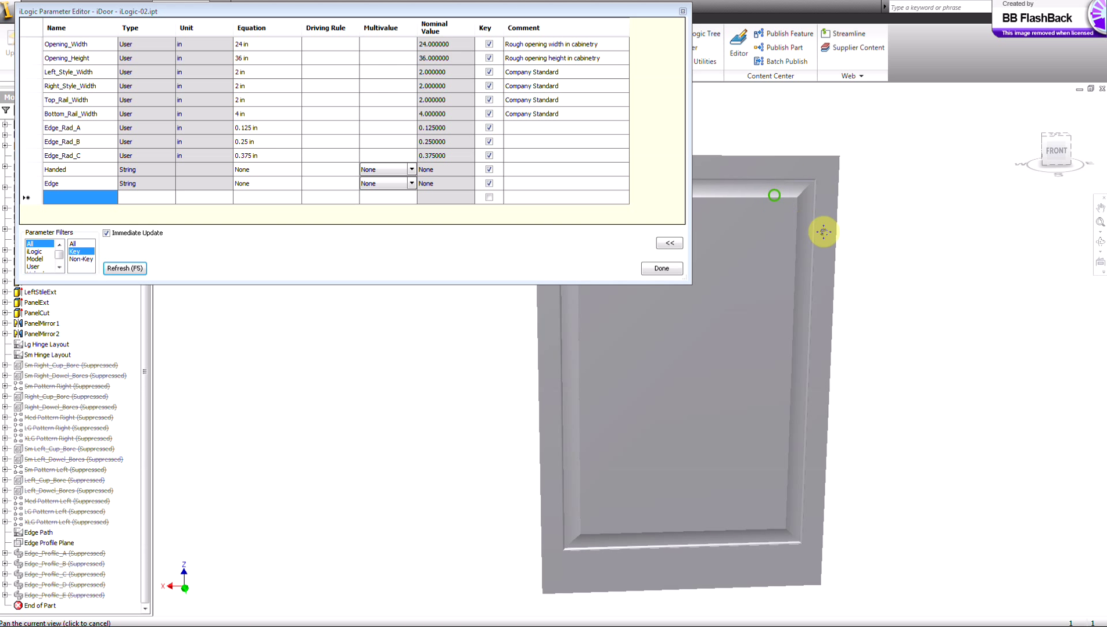
middle_drag(720, 262, 520, 571)
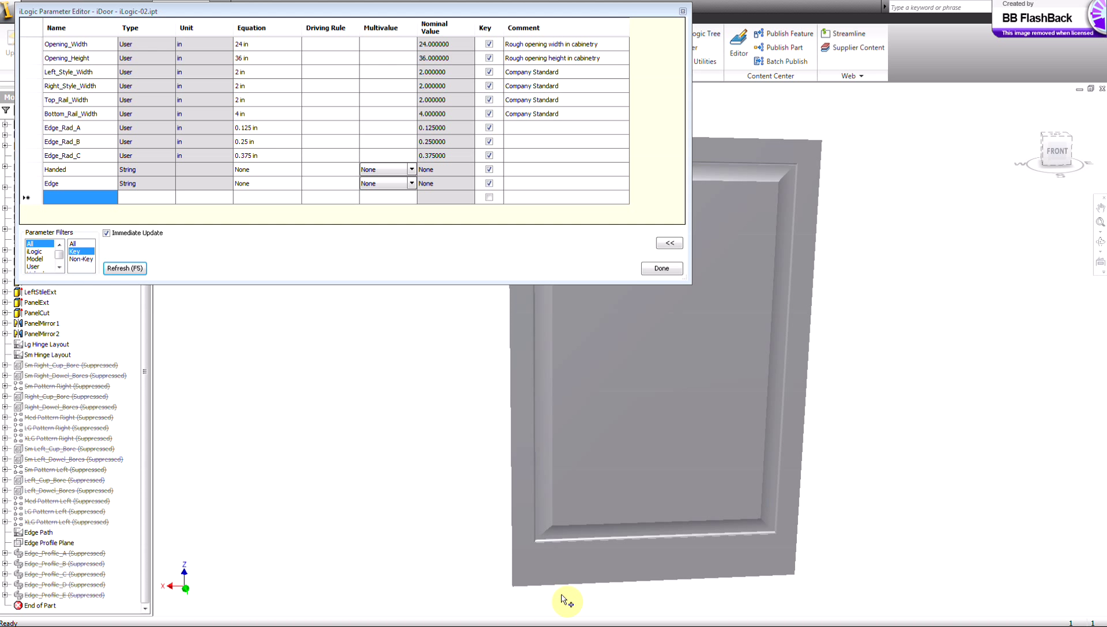
shift+middle_drag(563, 600, 564, 595)
click(358, 235)
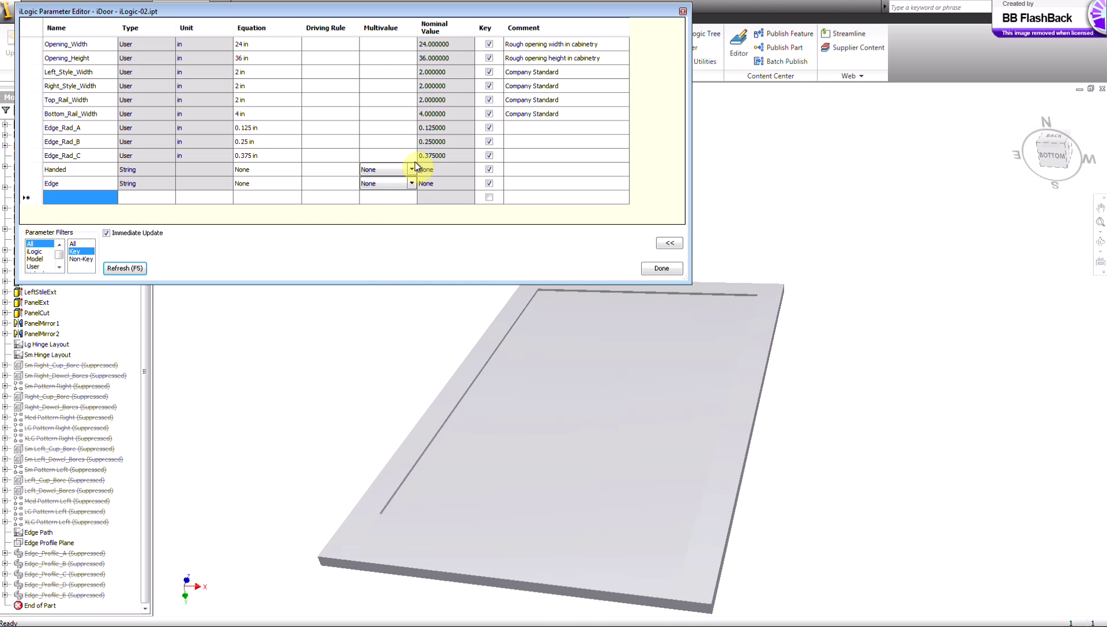
- Make the door left-handed and give its outer edge Profile C
click(412, 169)
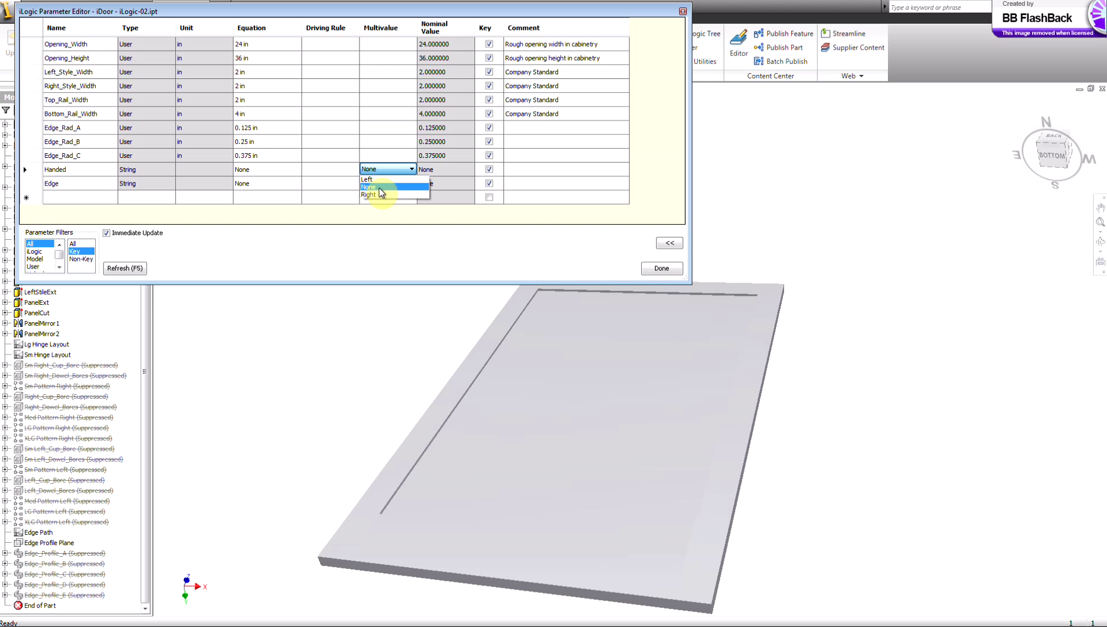
click(367, 179)
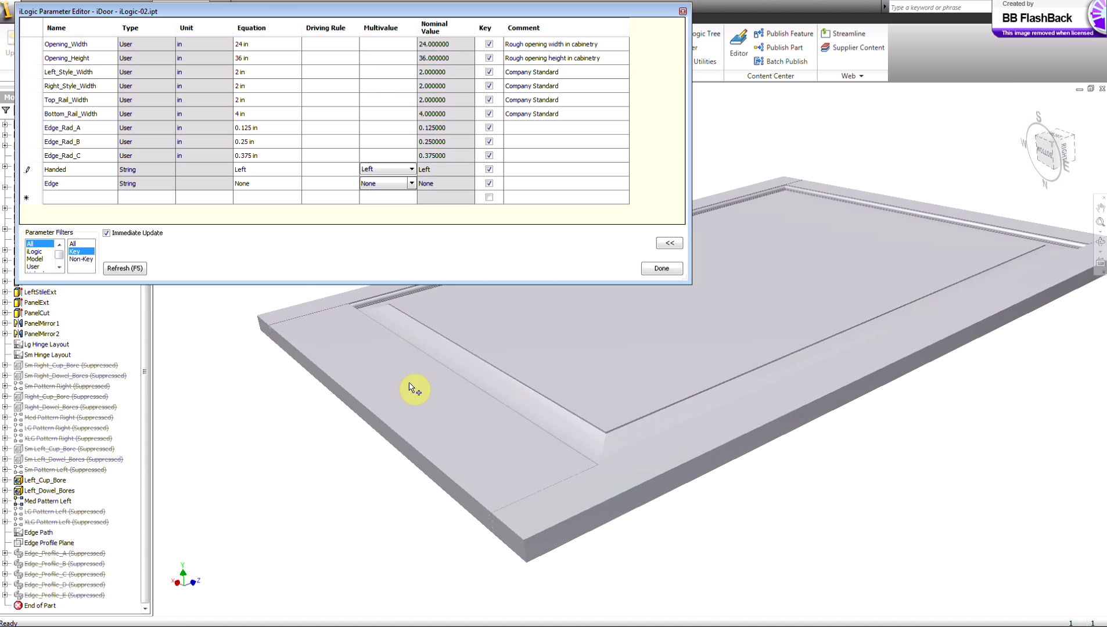
click(411, 184)
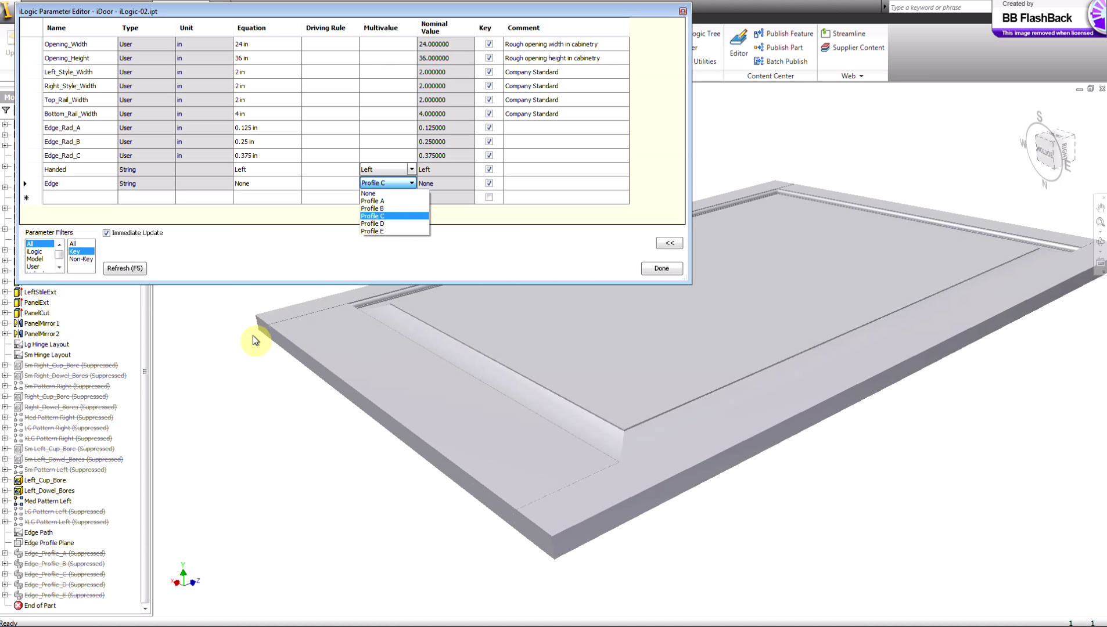
click(371, 216)
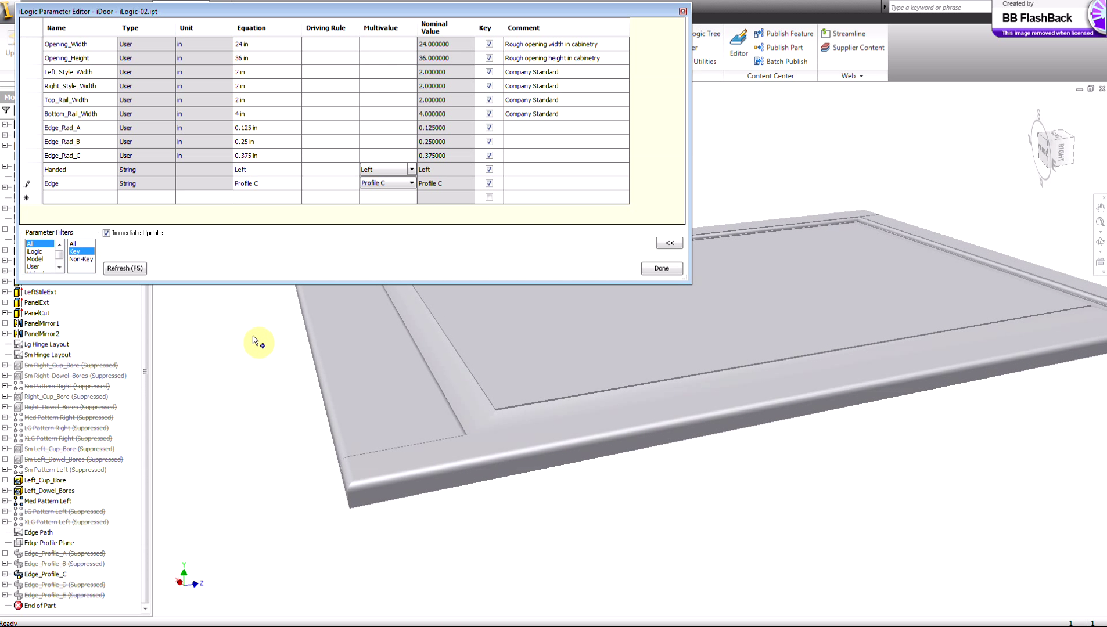